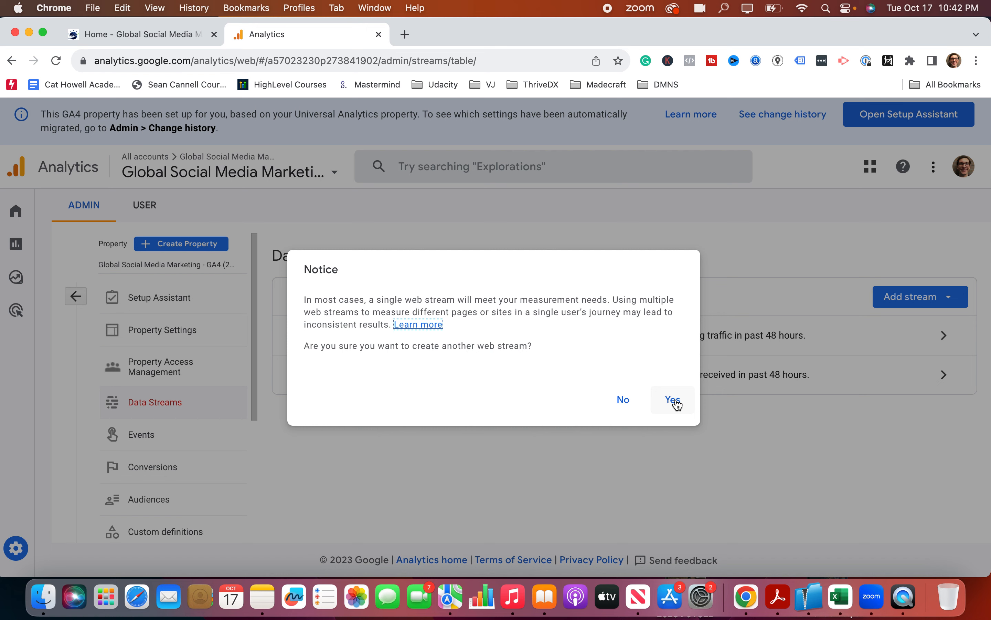
pyautogui.click(677, 401)
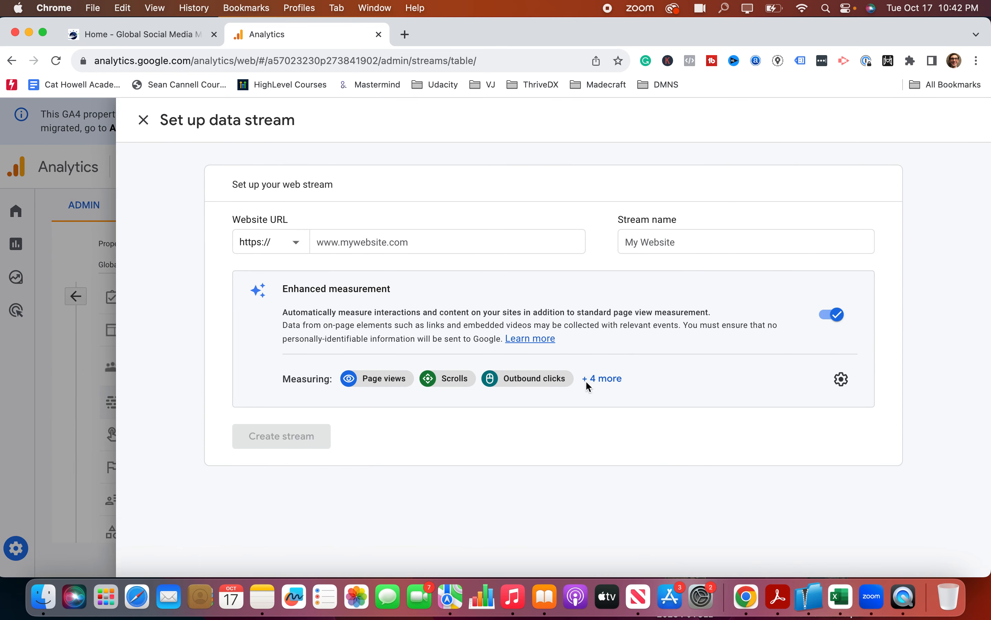
pyautogui.click(398, 243)
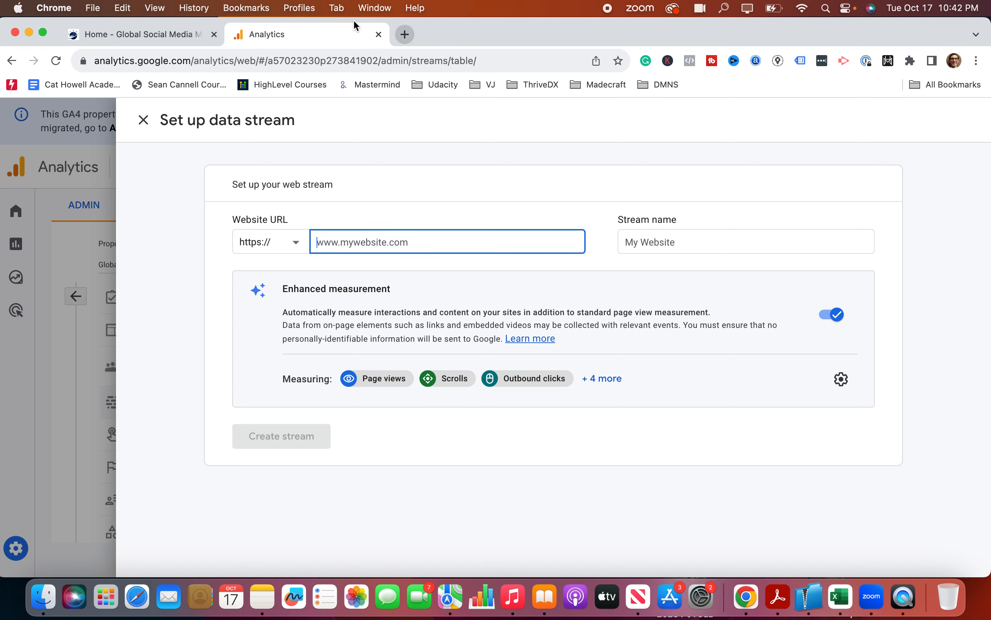
pyautogui.click(160, 33)
pyautogui.click(174, 61)
pyautogui.press('super+c')
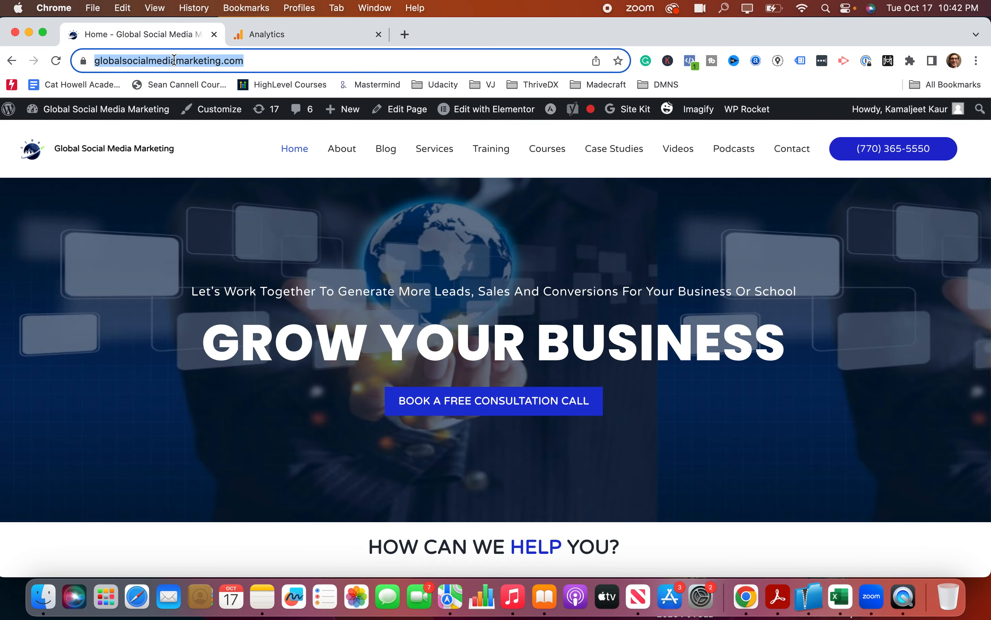
pyautogui.click(272, 37)
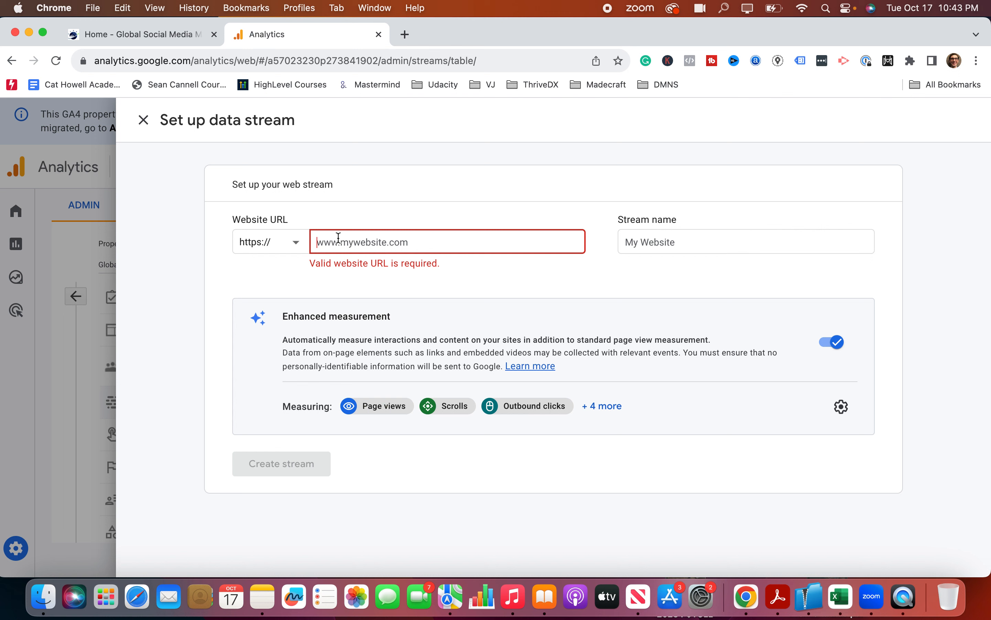
pyautogui.press('super+v')
# - Name the web stream GSMM 2, then open and save its enhanced measurement settings
pyautogui.click(675, 241)
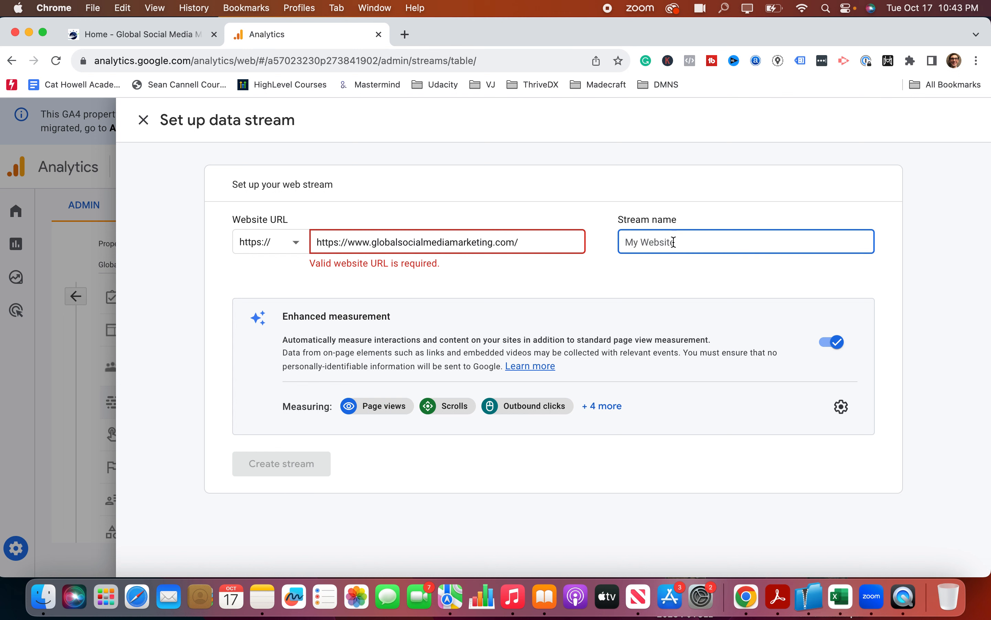
pyautogui.write('GSMM 2')
pyautogui.click(843, 407)
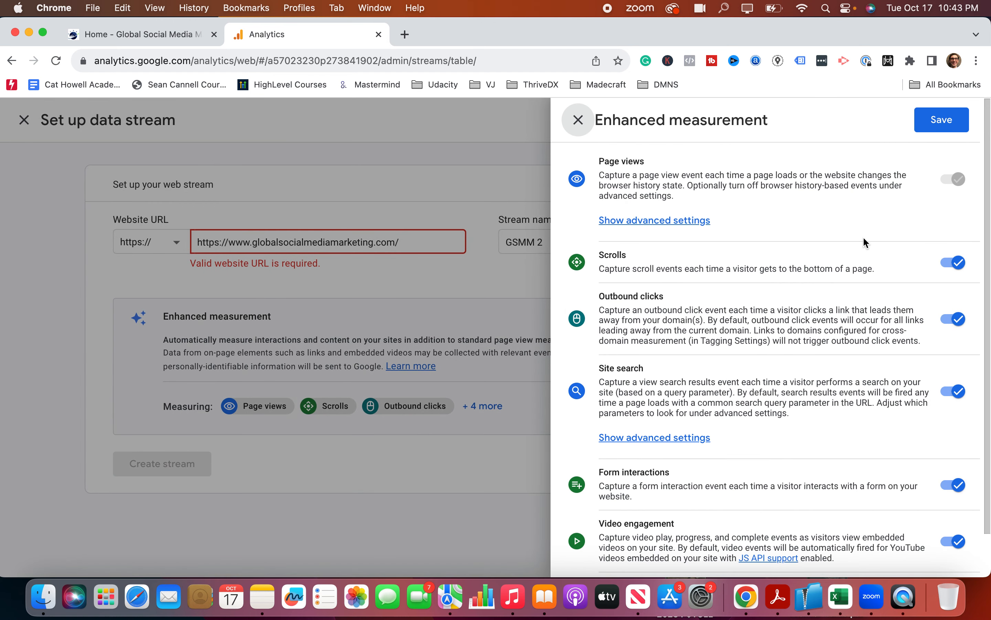
pyautogui.click(954, 132)
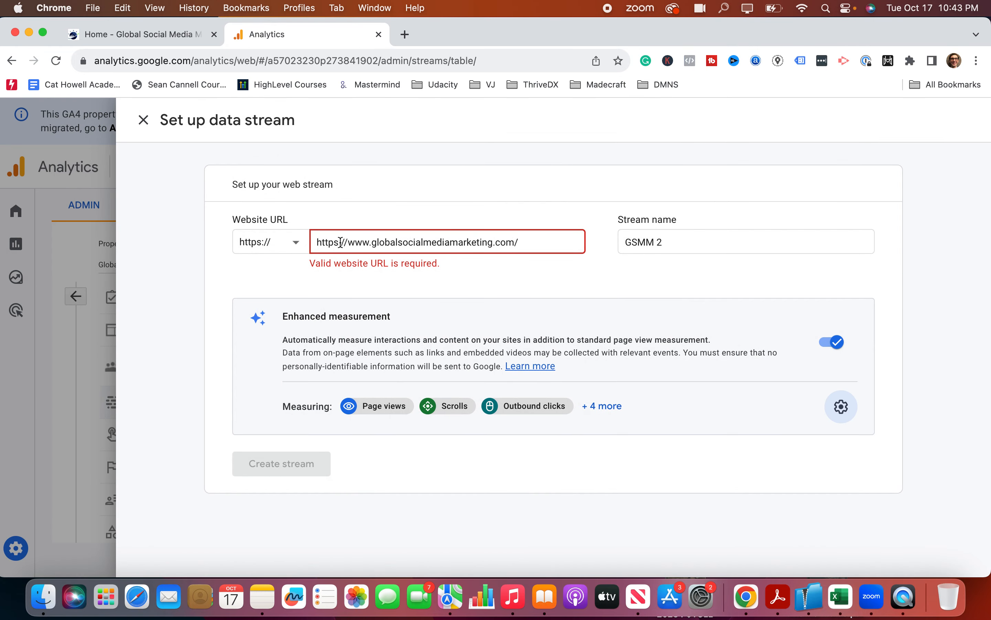
pyautogui.moveTo(348, 243); pyautogui.dragTo(317, 243)
pyautogui.press('BackSpace')
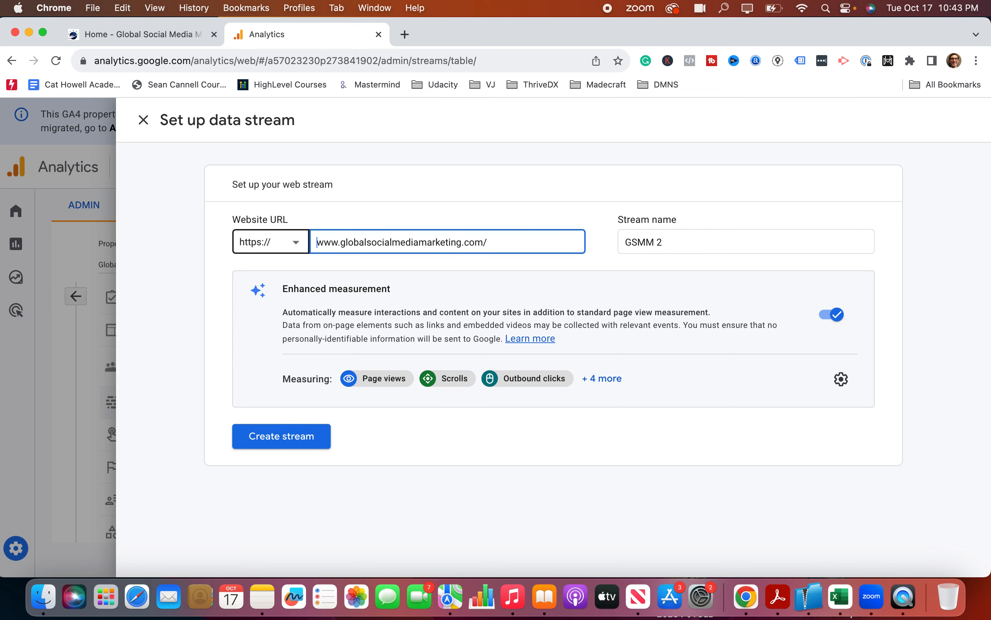
pyautogui.click(301, 429)
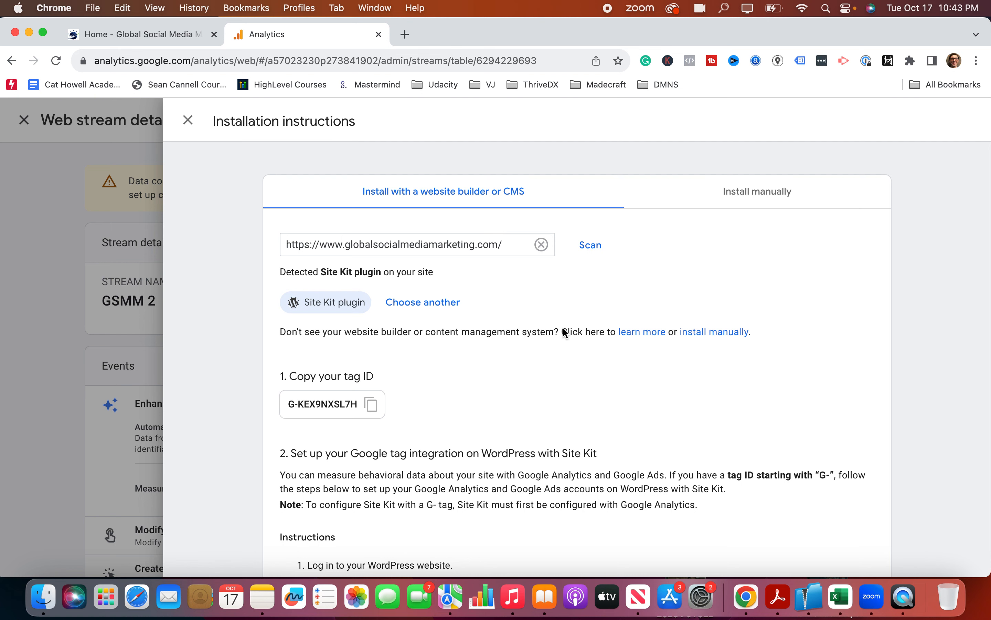
# - Read through the Site Kit plugin installation instructions for connecting the Google tag on WordPress
pyautogui.scroll(-10, 566, 333)
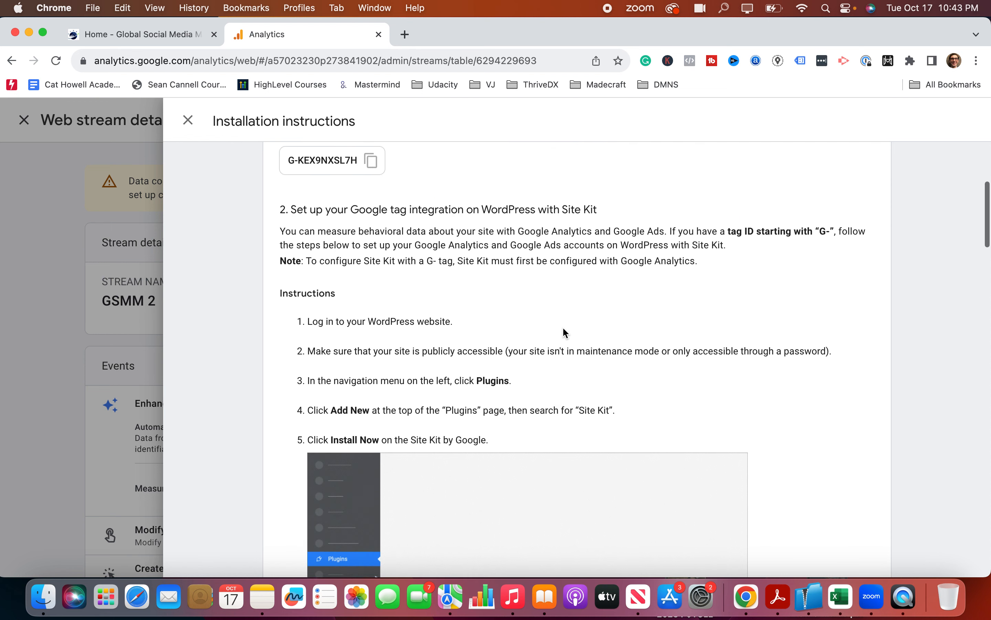
pyautogui.scroll(-3, 565, 333)
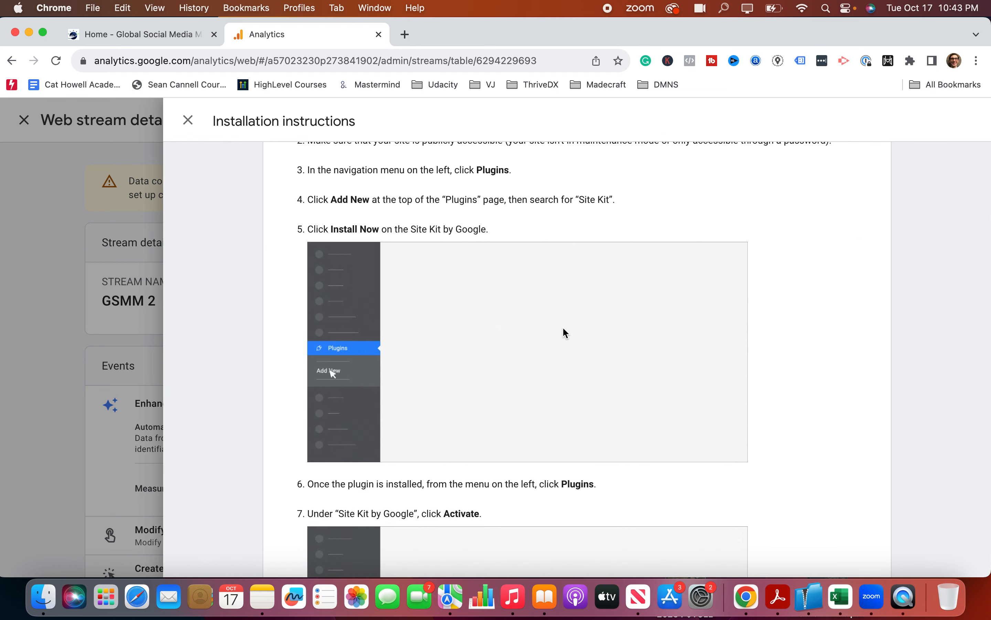
pyautogui.scroll(-3, 565, 333)
pyautogui.scroll(-11, 565, 331)
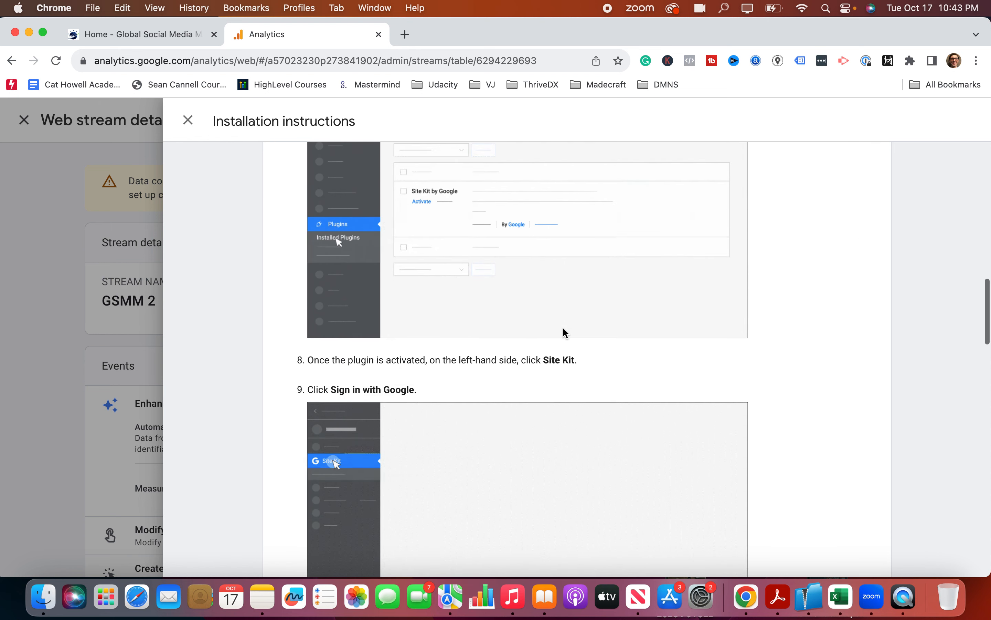
pyautogui.scroll(-11, 565, 332)
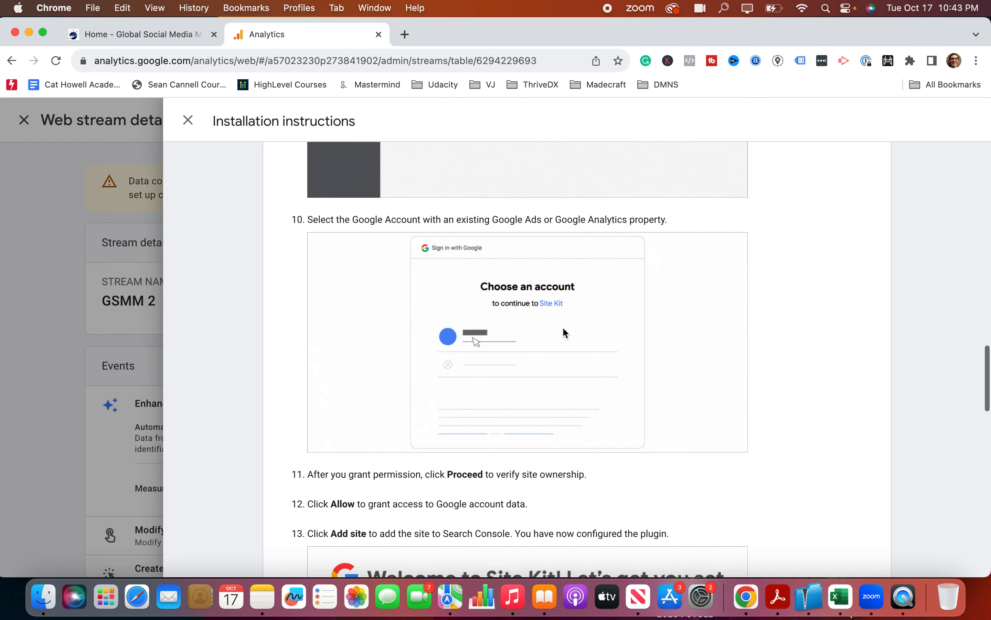
pyautogui.scroll(-11, 565, 332)
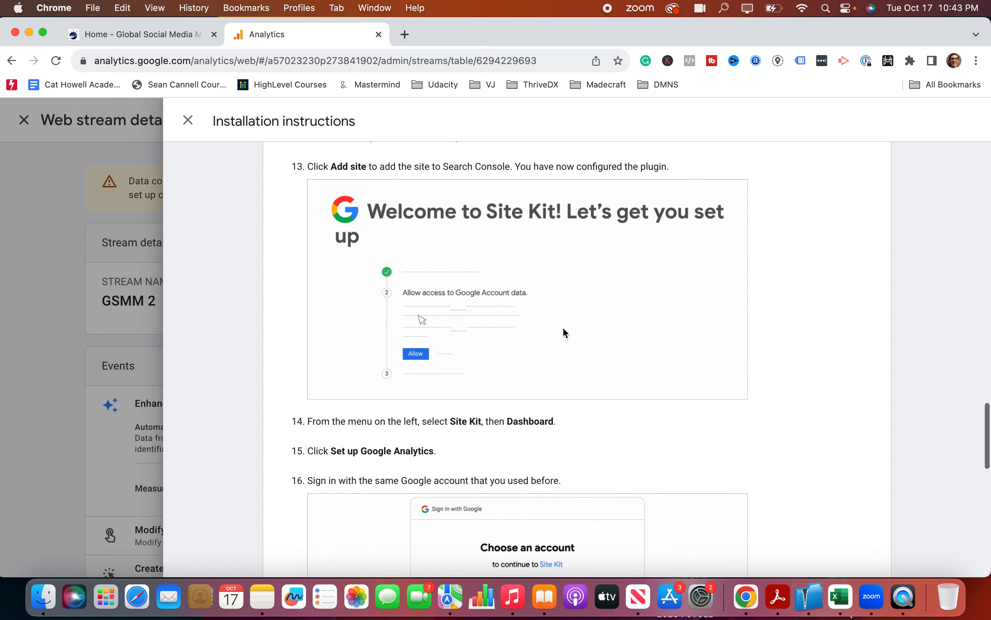
pyautogui.scroll(-15, 565, 332)
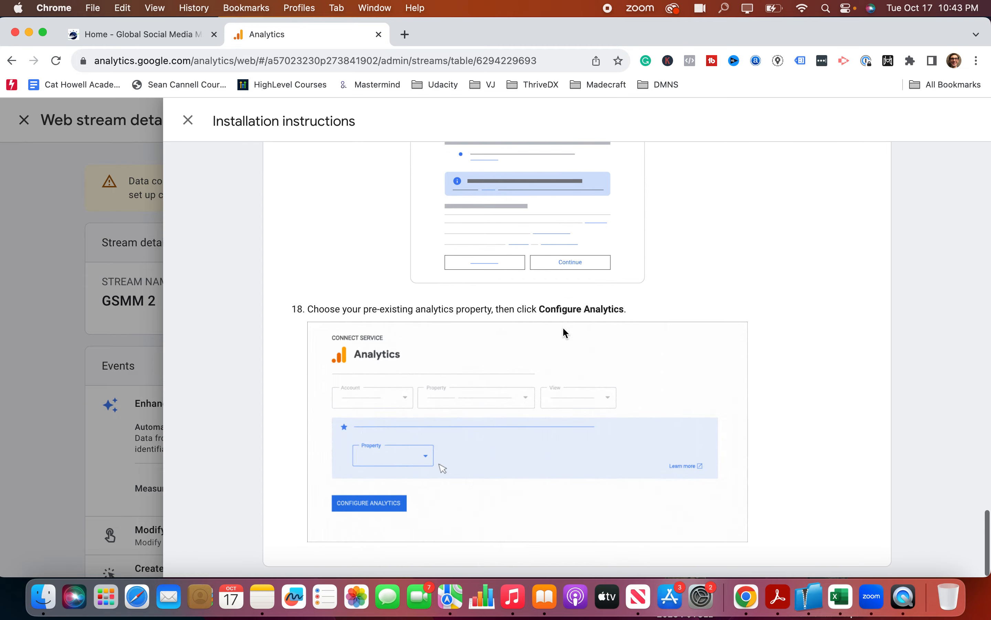
pyautogui.scroll(20, 564, 332)
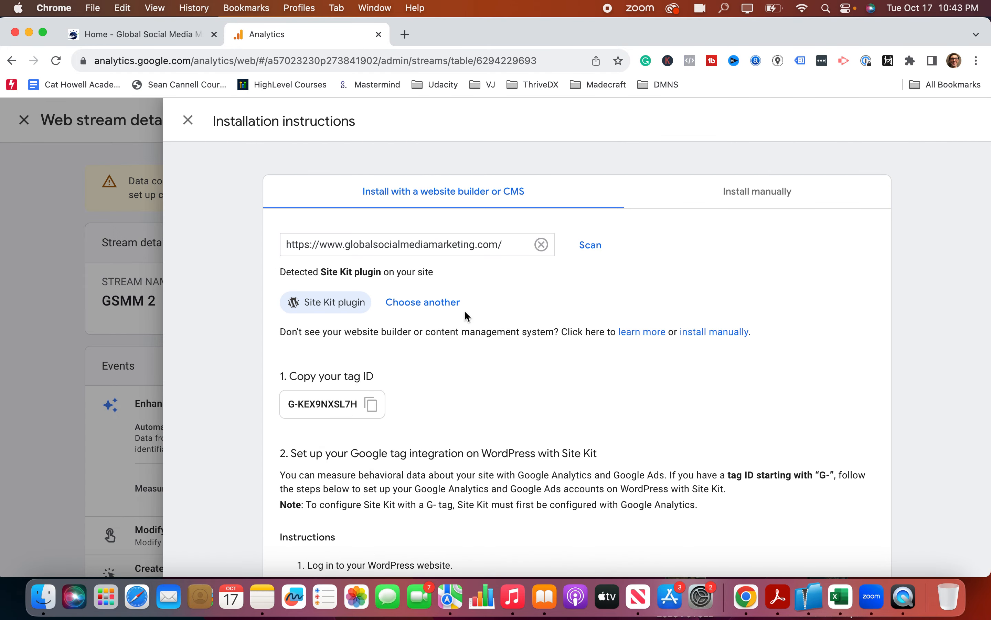
# - Choose BigCommerce as the platform and review its Google tag installation instructions
pyautogui.click(423, 303)
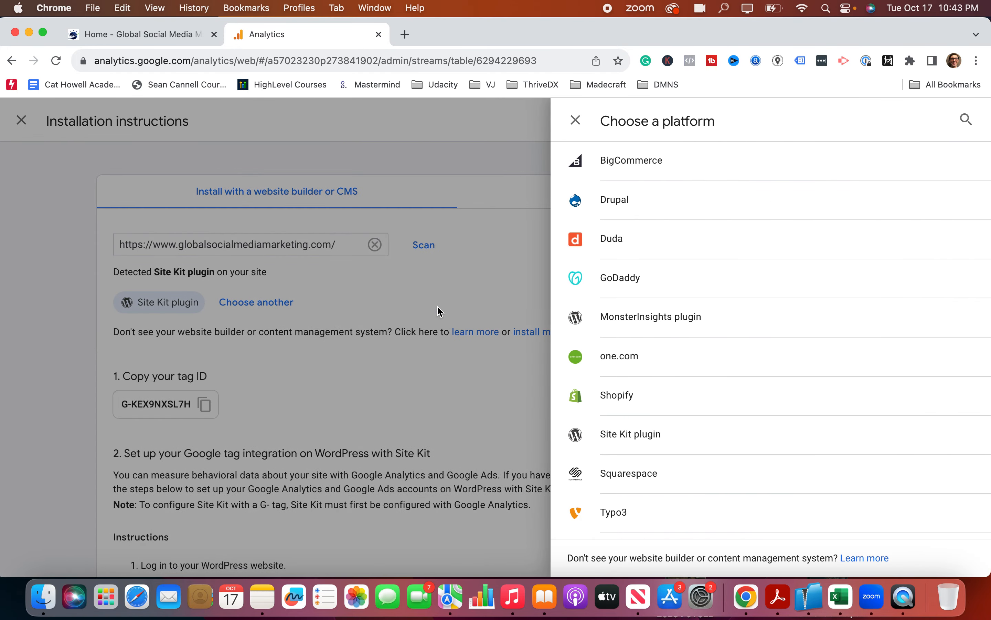
pyautogui.click(677, 181)
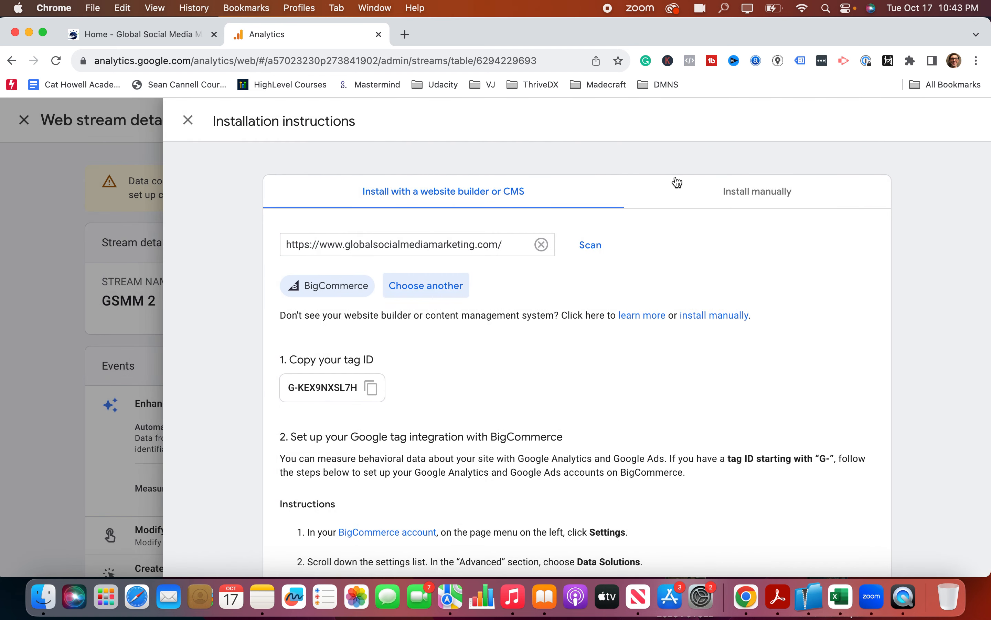
pyautogui.scroll(-3, 673, 340)
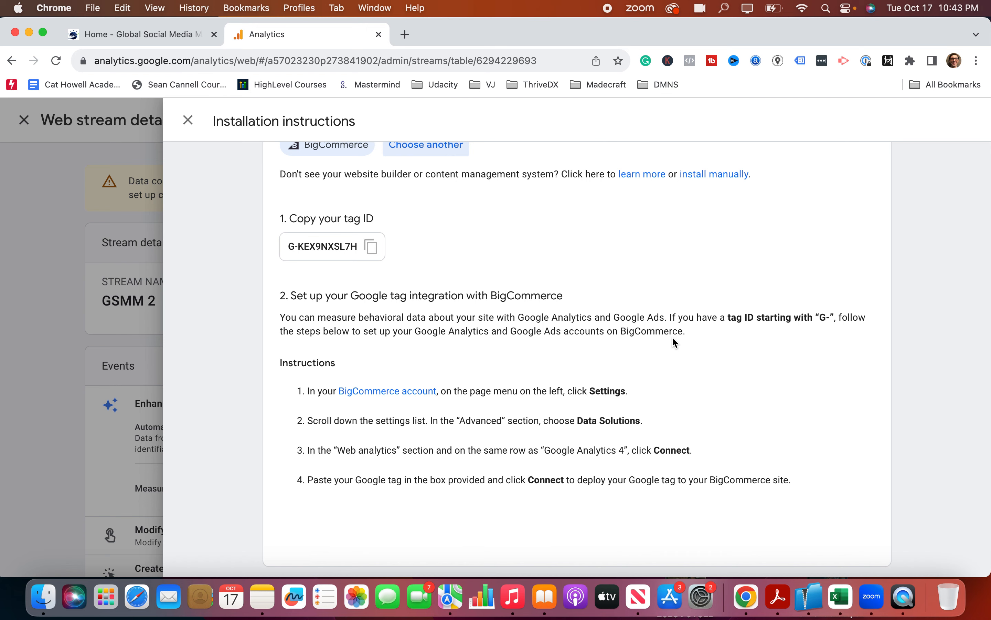
pyautogui.scroll(3, 625, 246)
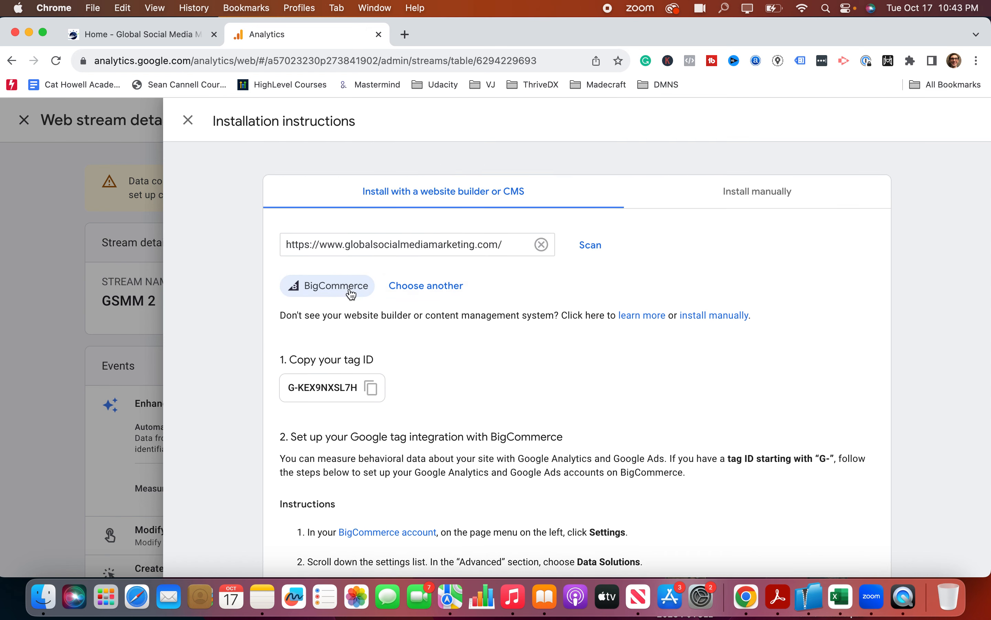
# - Look through the list of other website platforms and close it without choosing one
pyautogui.click(399, 288)
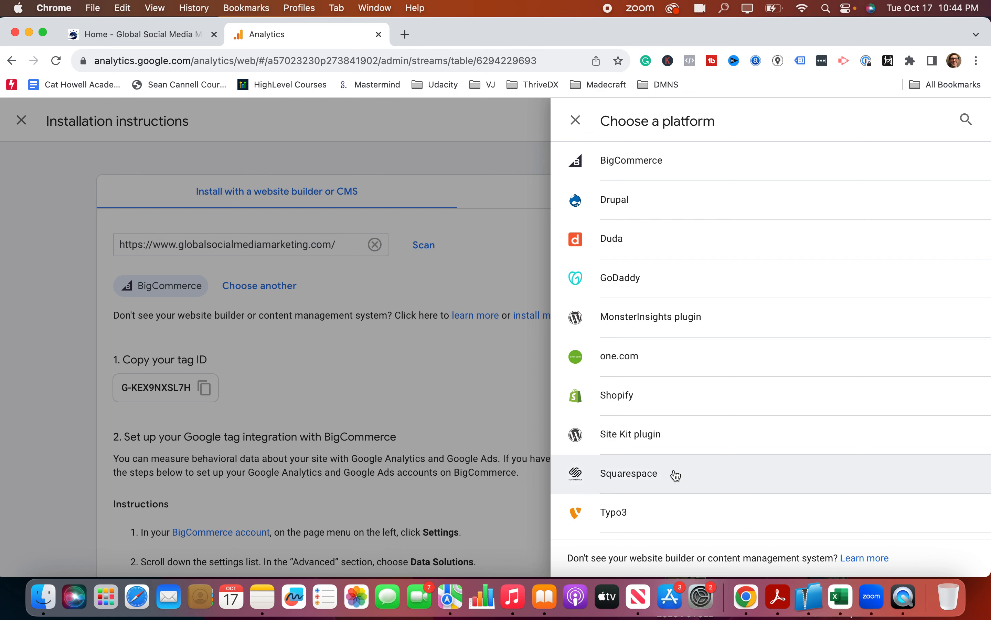
pyautogui.scroll(-1, 676, 518)
pyautogui.scroll(-2, 676, 518)
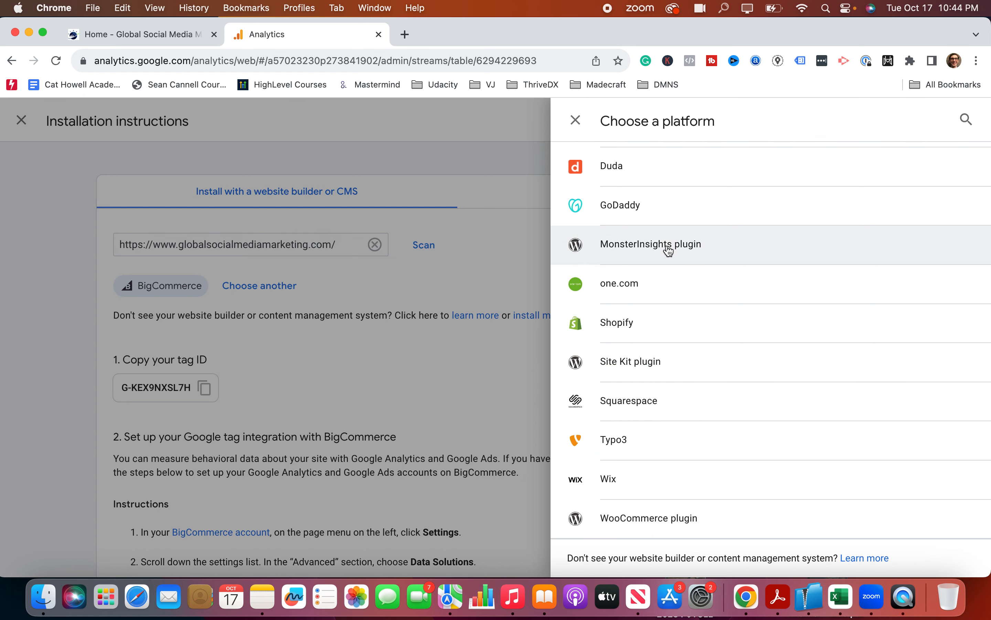
pyautogui.click(475, 179)
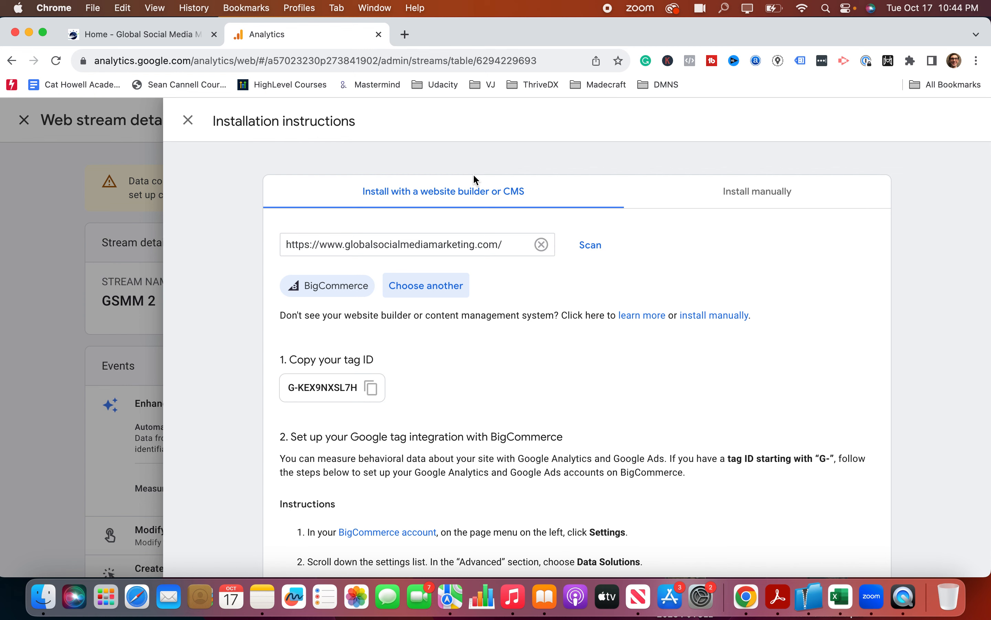
# - Copy the Google tag snippet from the manual installation instructions and return to the website
pyautogui.click(740, 201)
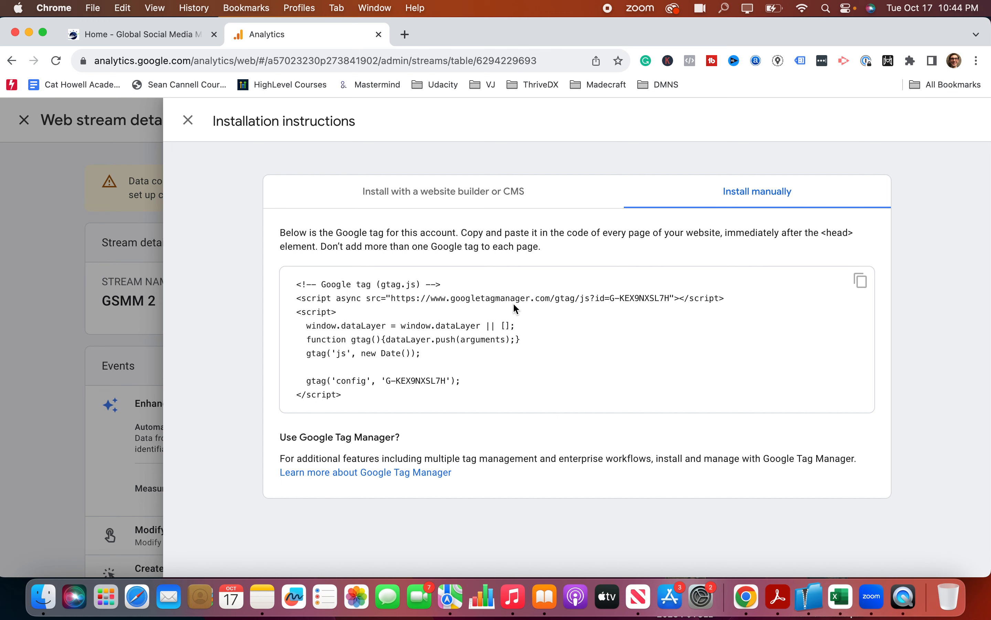
pyautogui.click(861, 280)
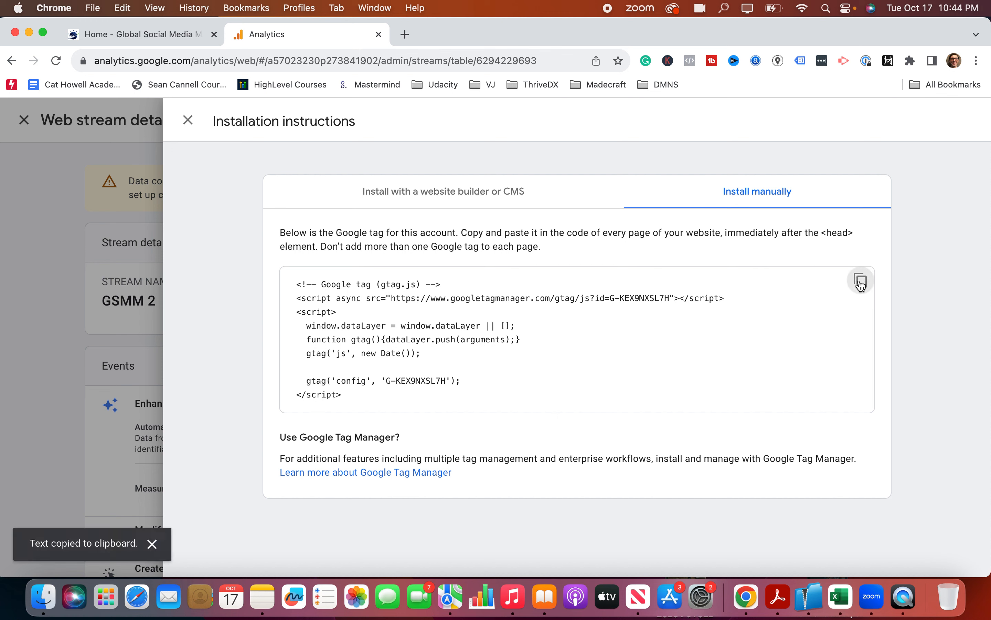
pyautogui.click(175, 35)
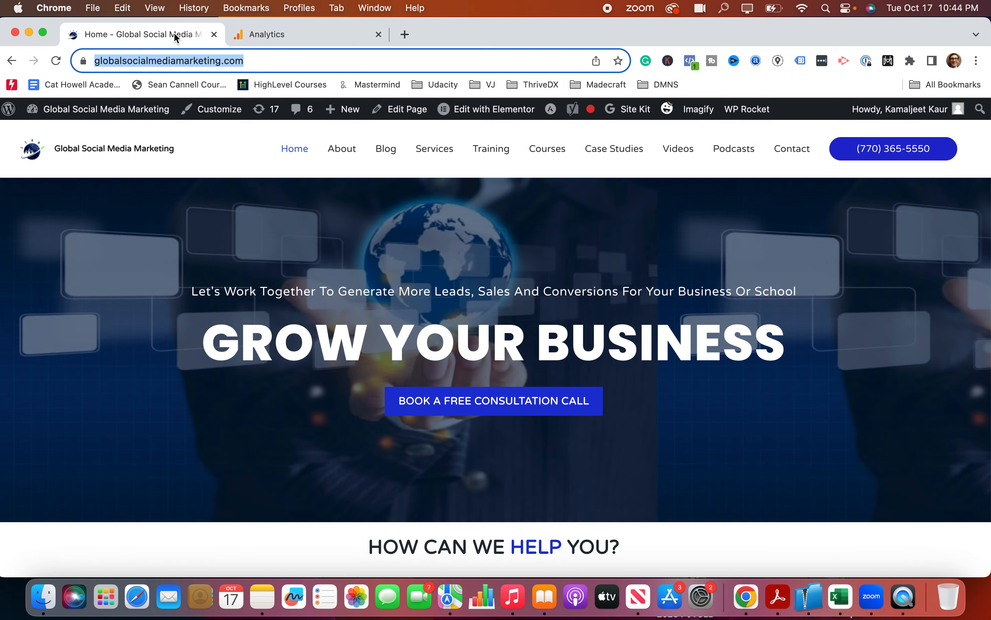
# - Open the site's WordPress dashboard and bring up the <HEAD> page section injection in the Head and Footer settings
pyautogui.moveTo(96, 112)
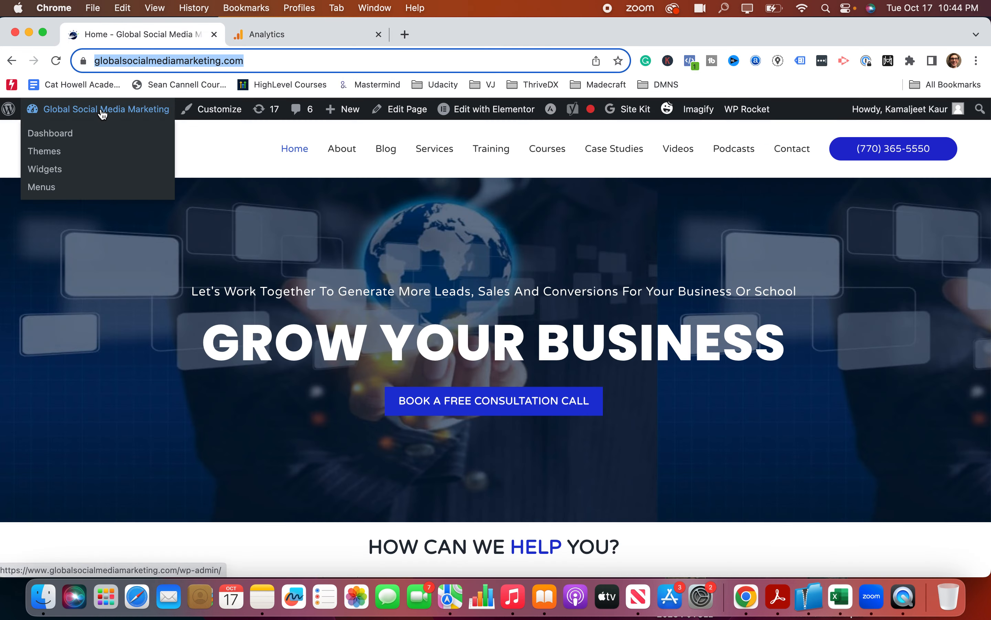
pyautogui.click(57, 138)
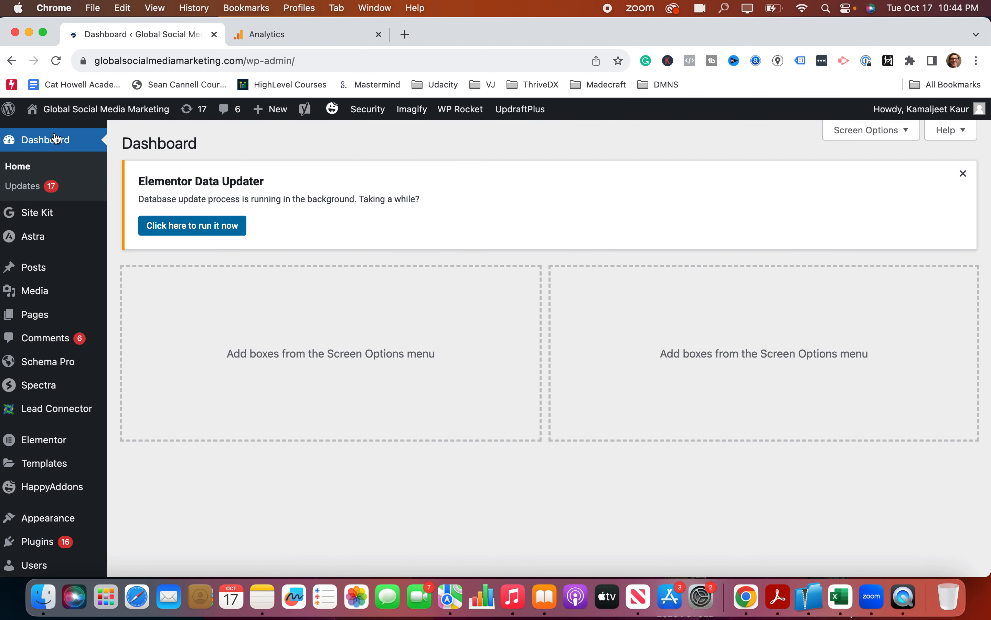
pyautogui.scroll(-5, 65, 306)
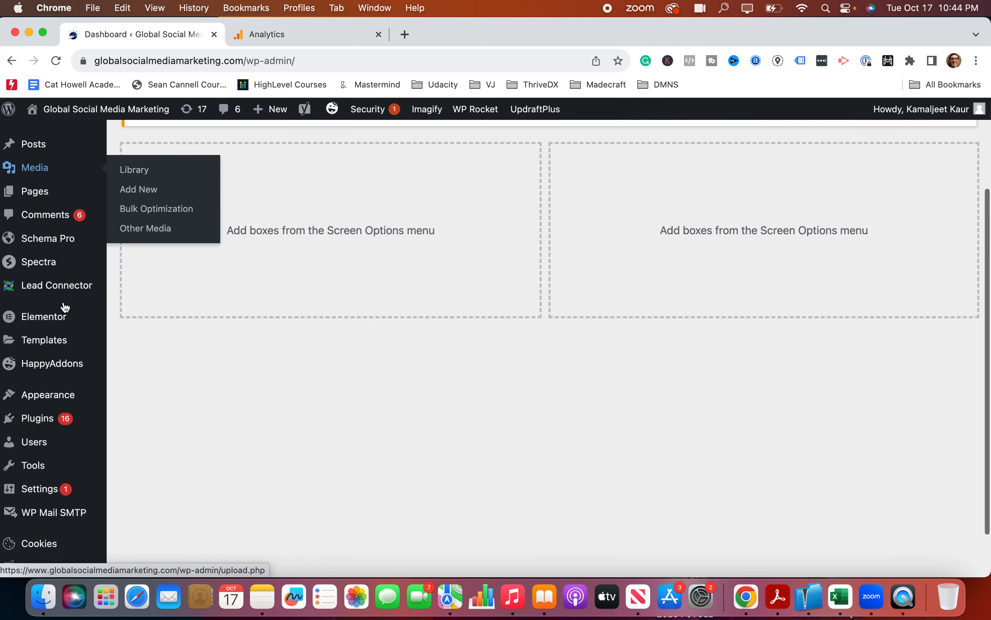
pyautogui.moveTo(58, 434)
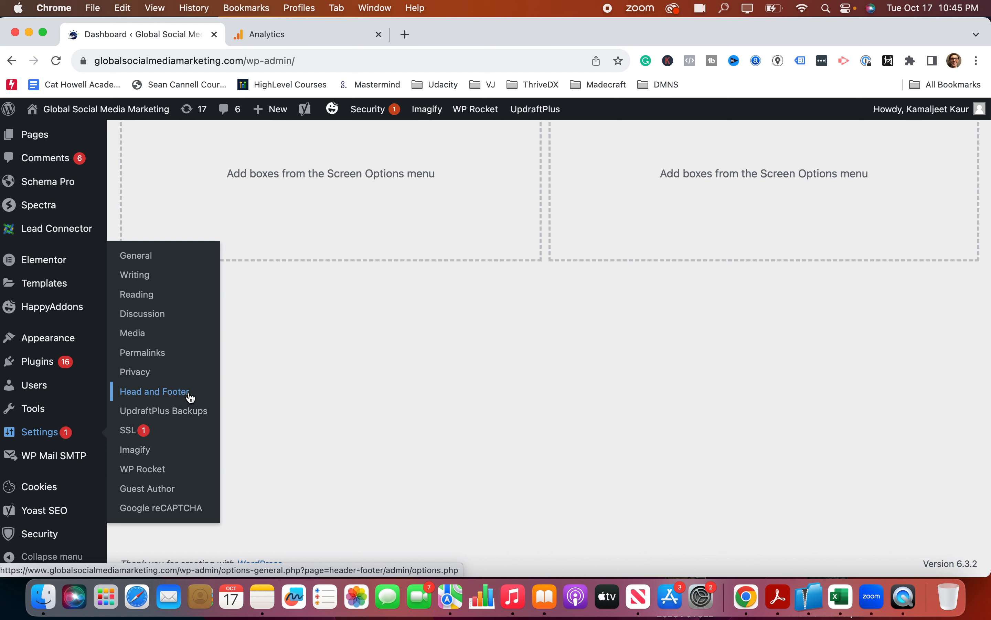
pyautogui.moveTo(80, 363)
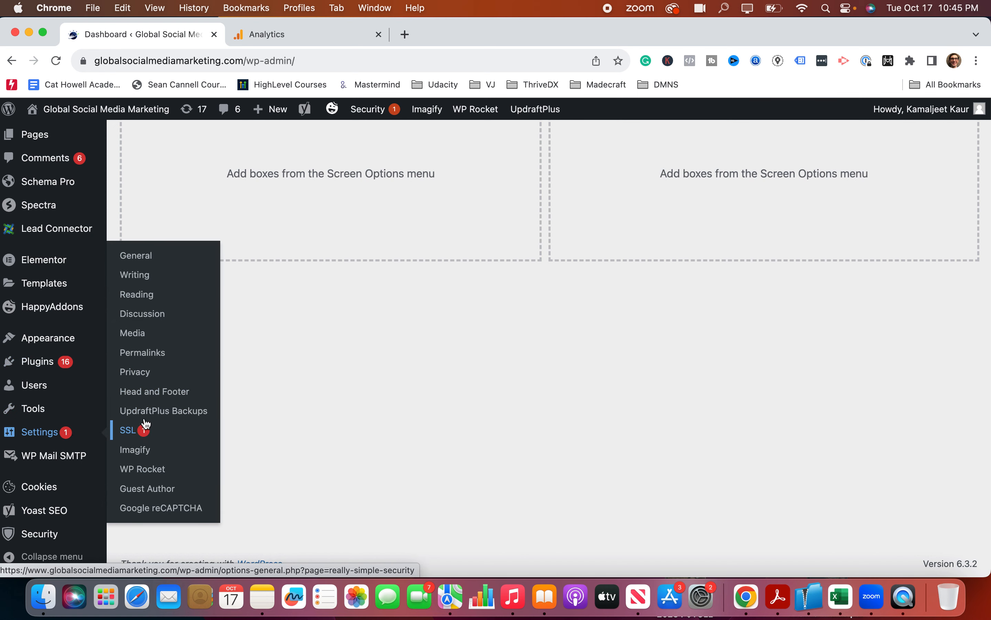
pyautogui.click(159, 394)
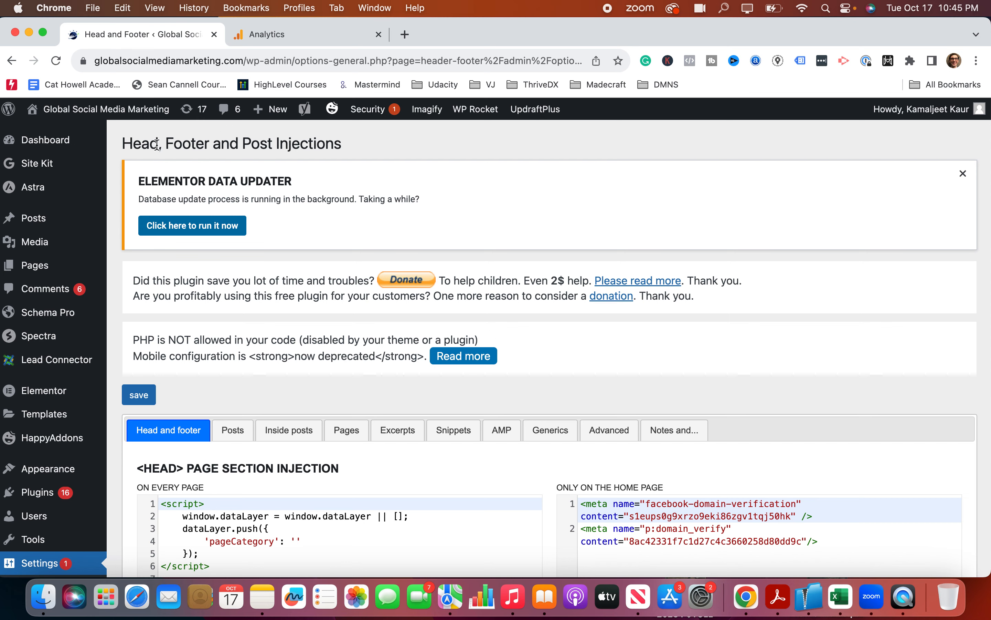
pyautogui.scroll(-6, 637, 264)
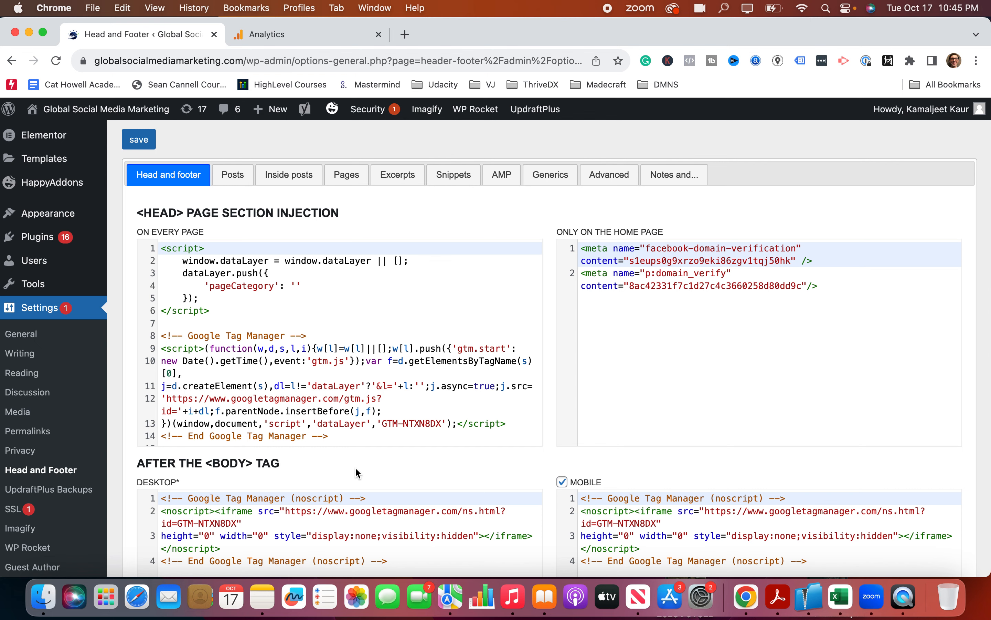
# - Copy the GSMM 2 stream's Google tag snippet again and return to the WordPress Head and Footer settings
pyautogui.click(324, 39)
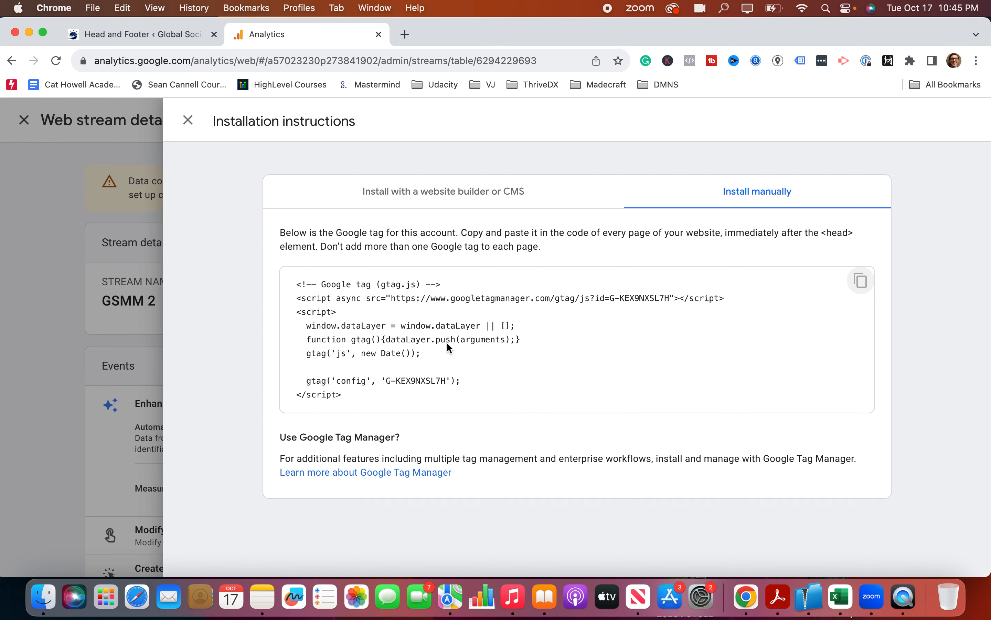
pyautogui.click(861, 280)
pyautogui.click(170, 41)
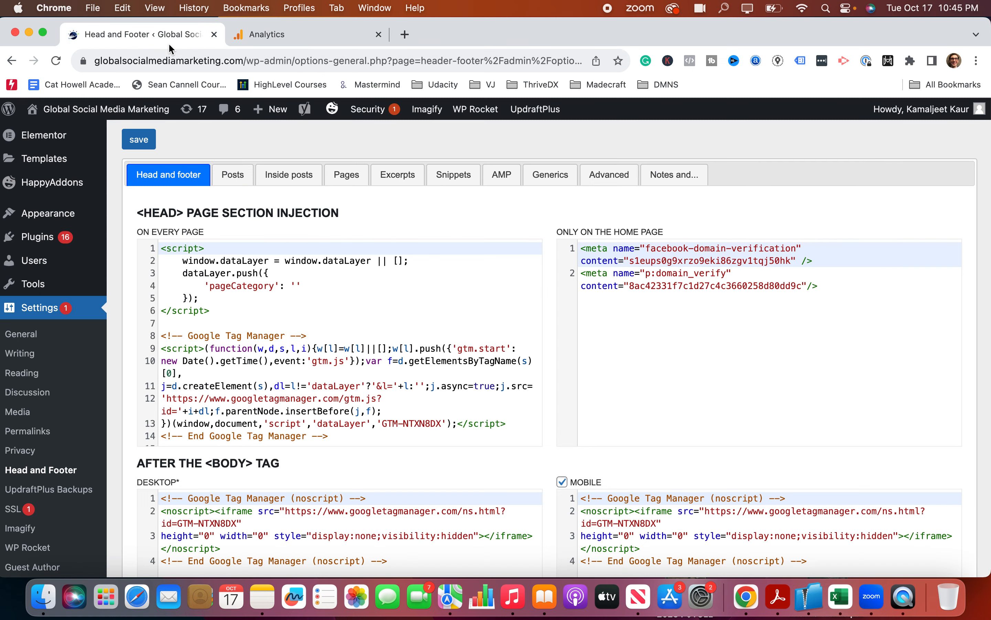
# - Paste the copied Google tag snippet on a new line at the end of the every-page <HEAD> section code
pyautogui.scroll(-10, 298, 374)
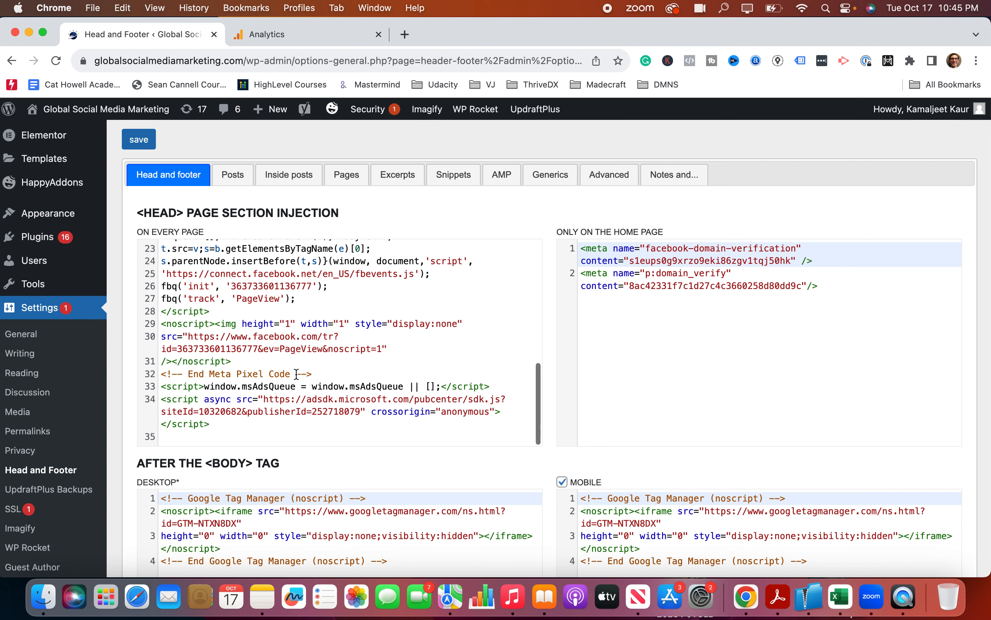
pyautogui.scroll(10, 238, 365)
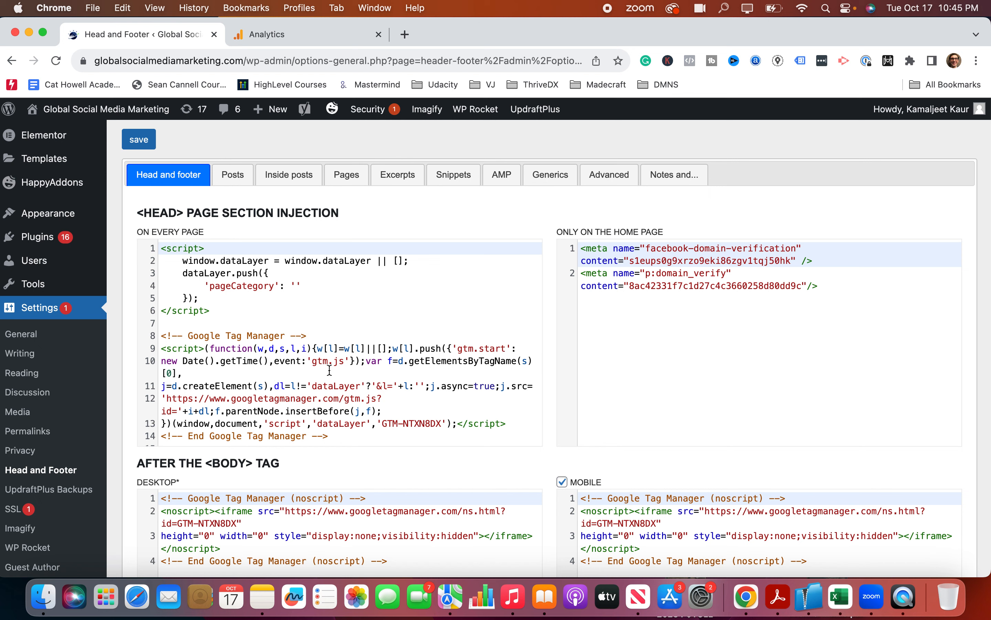
pyautogui.scroll(-10, 330, 370)
pyautogui.click(207, 438)
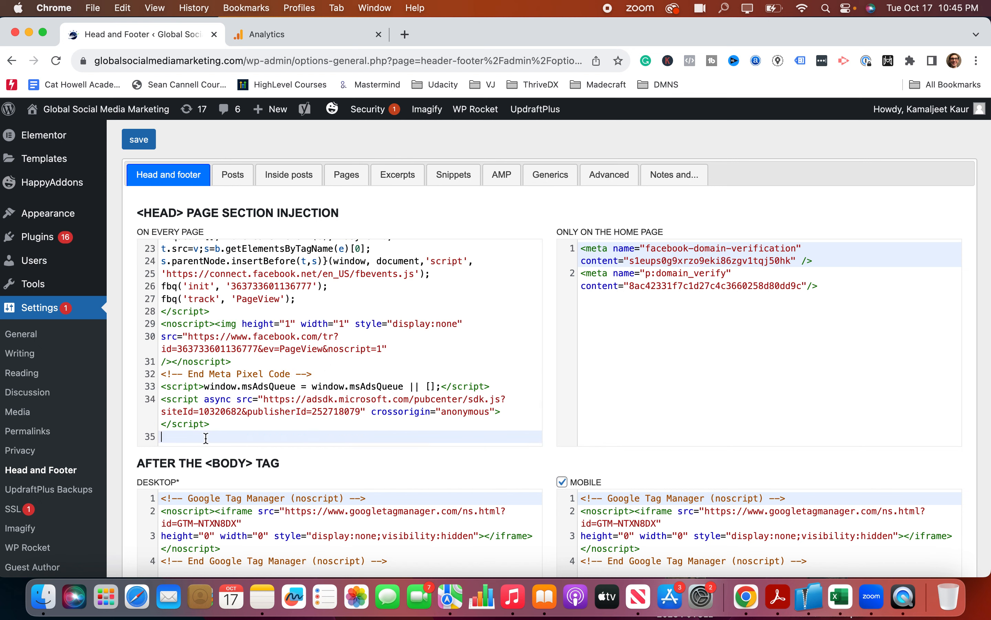
pyautogui.press('Return')
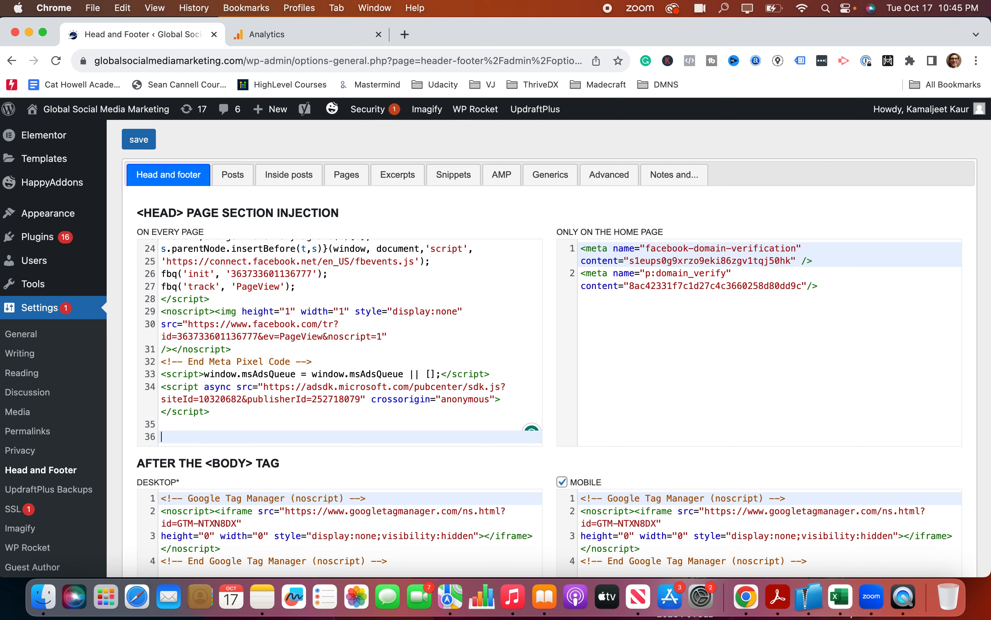
pyautogui.press('super+v')
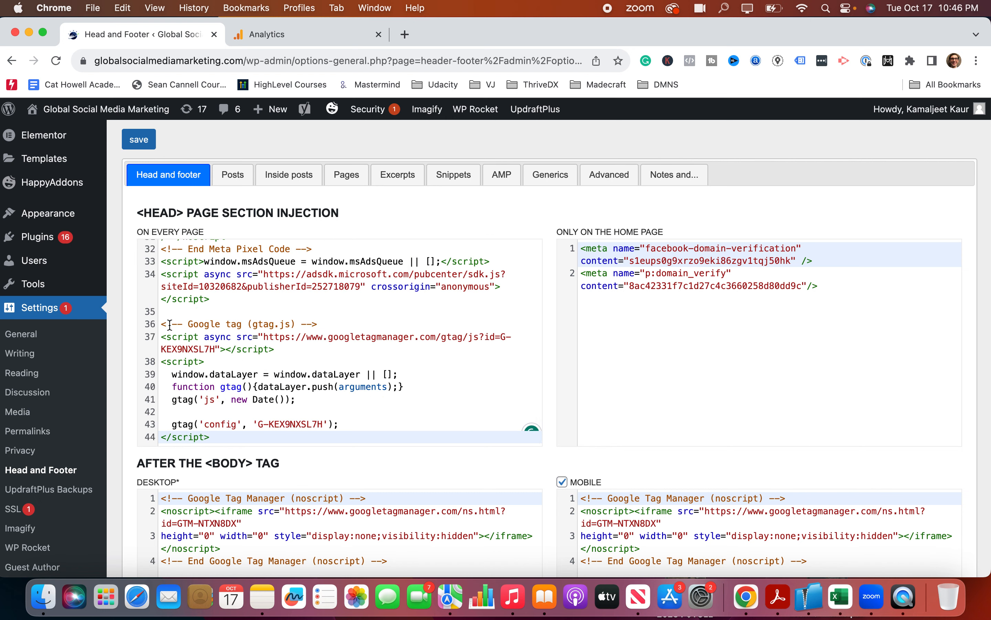
# - Delete the pasted Google tag snippet and the blank lines above it from the every-page <HEAD> code
pyautogui.moveTo(163, 325); pyautogui.dragTo(227, 449)
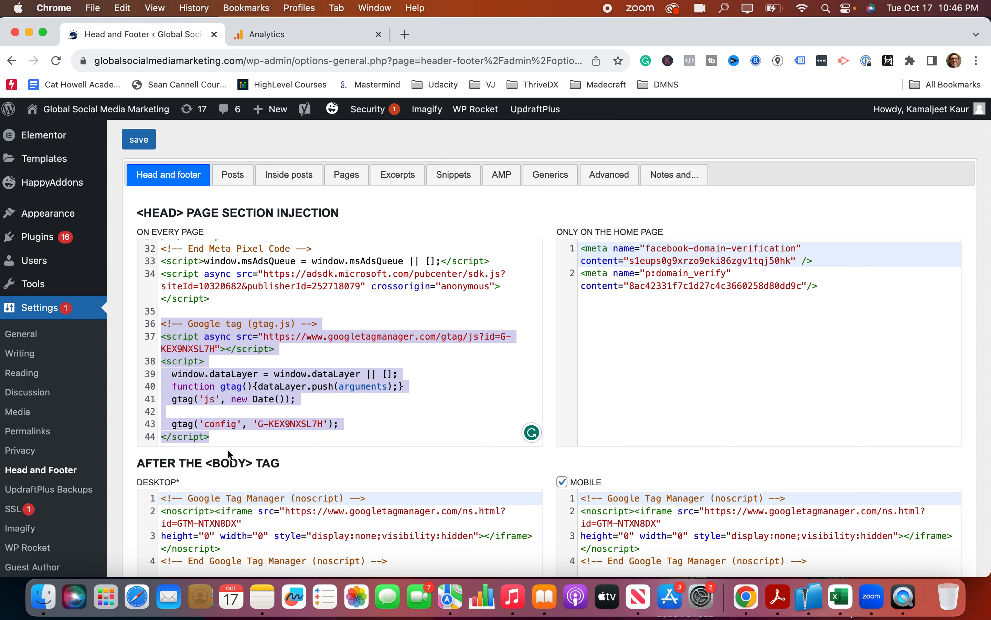
pyautogui.press('BackSpace')
pyautogui.press('BackSpace')
pyautogui.press('BackSpace')
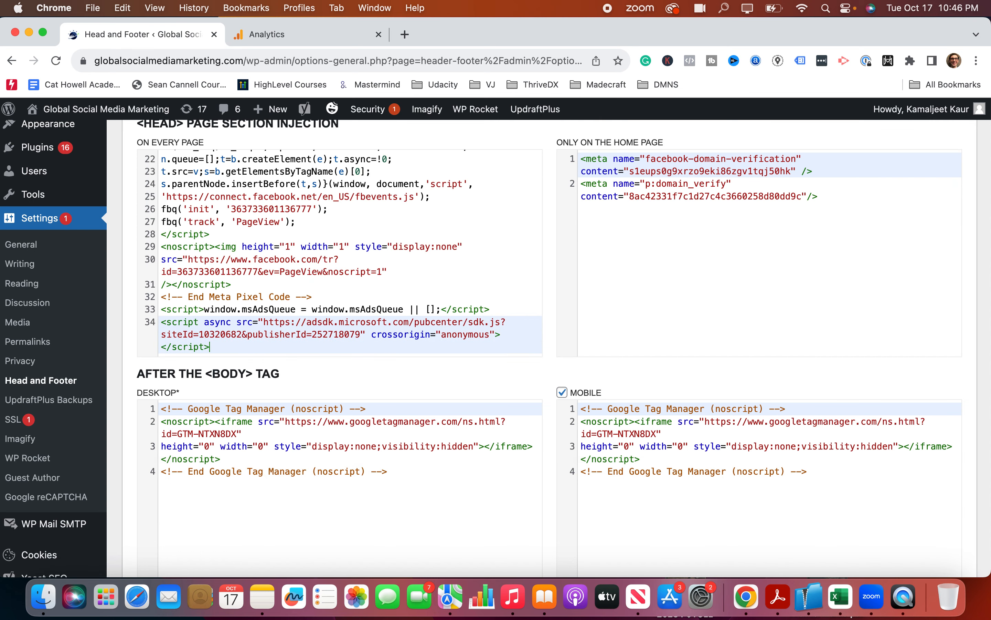
# - Review the head, body and footer injection sections of the Head and Footer settings, and reload the page without saving
pyautogui.scroll(10, 356, 344)
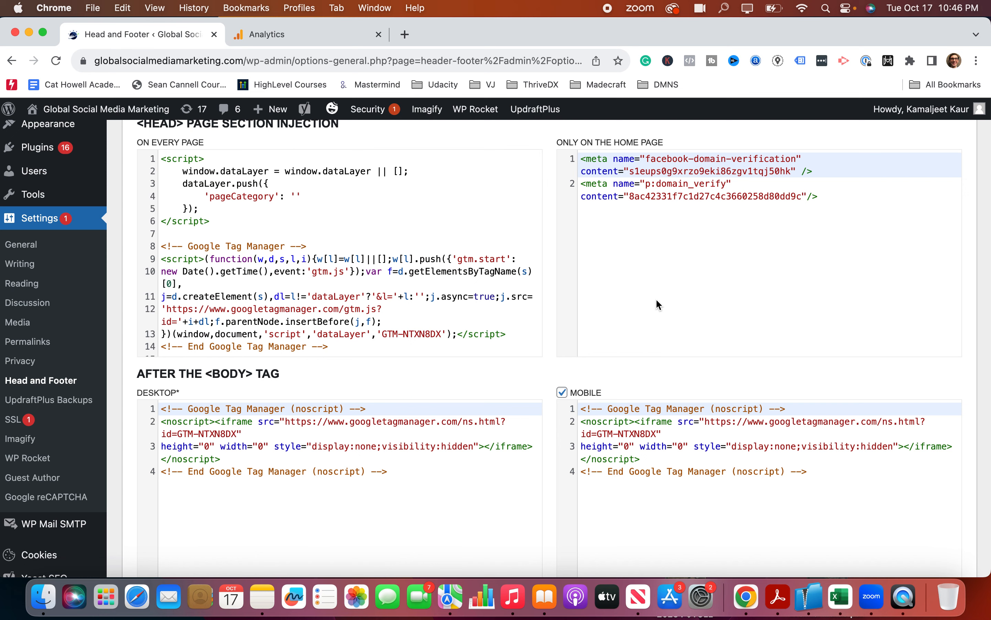
pyautogui.scroll(3, 709, 288)
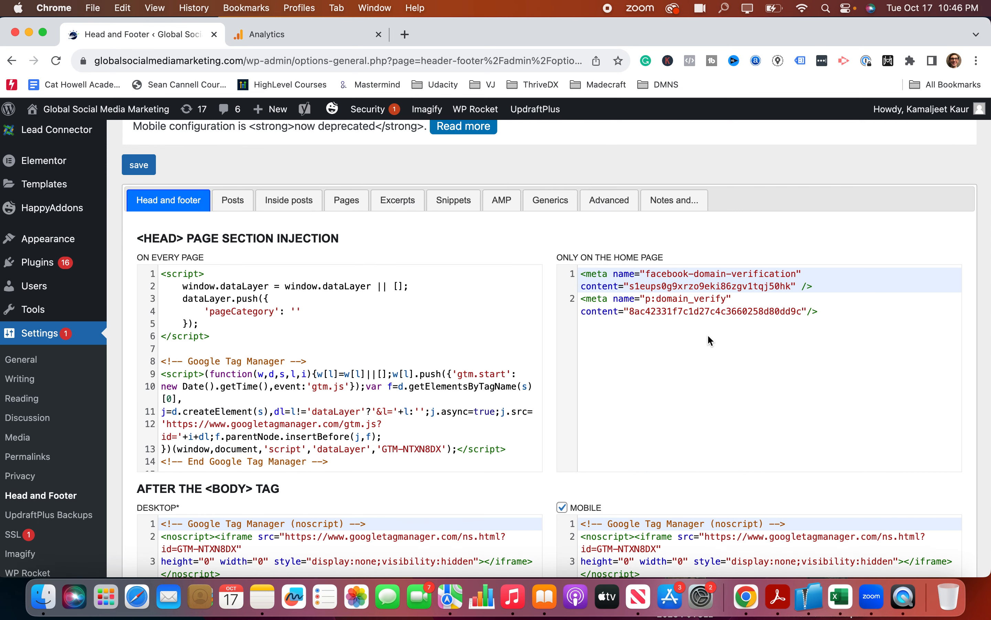
pyautogui.scroll(-5, 608, 392)
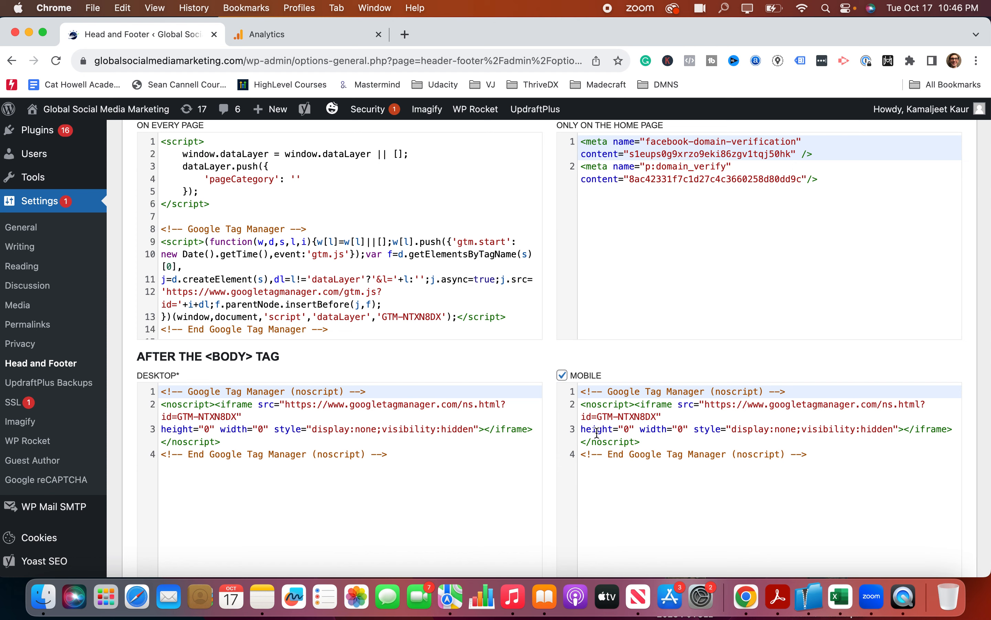
pyautogui.scroll(-5, 674, 433)
pyautogui.scroll(-5, 384, 352)
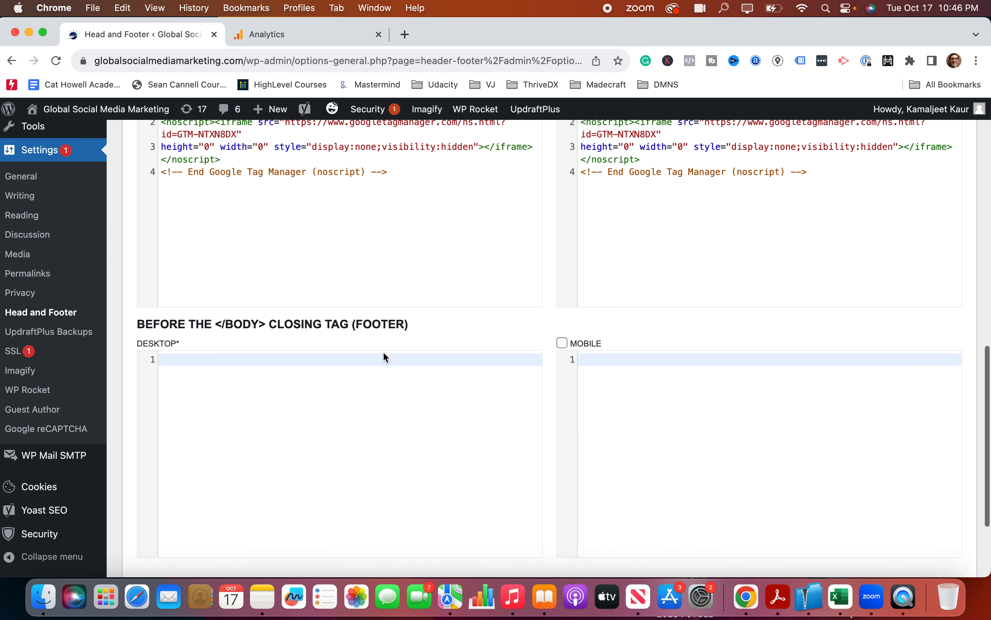
pyautogui.scroll(12, 384, 353)
pyautogui.scroll(6, 382, 351)
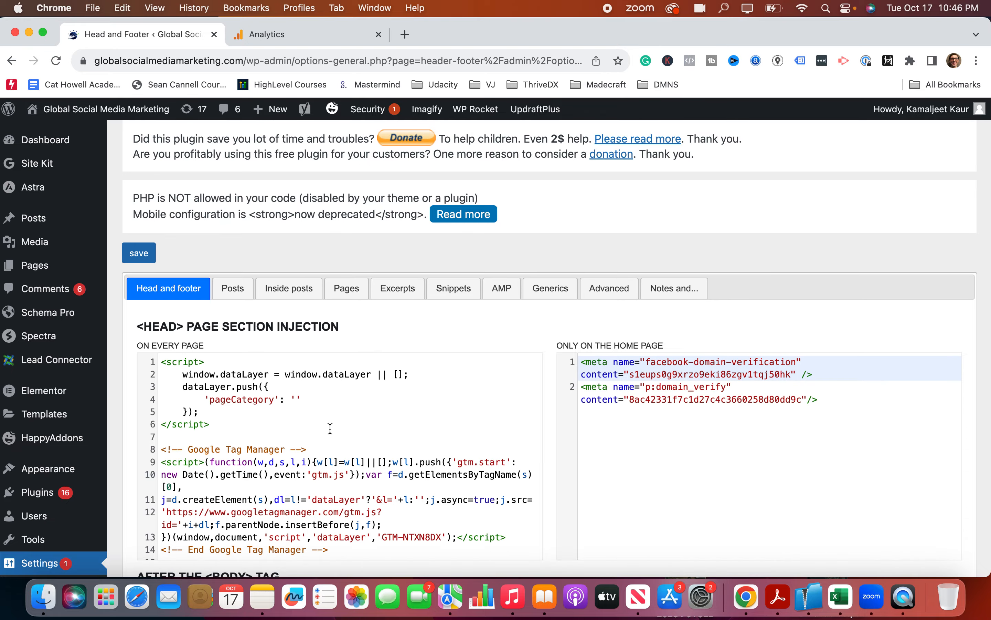
pyautogui.scroll(-2, 512, 404)
pyautogui.scroll(-15, 512, 405)
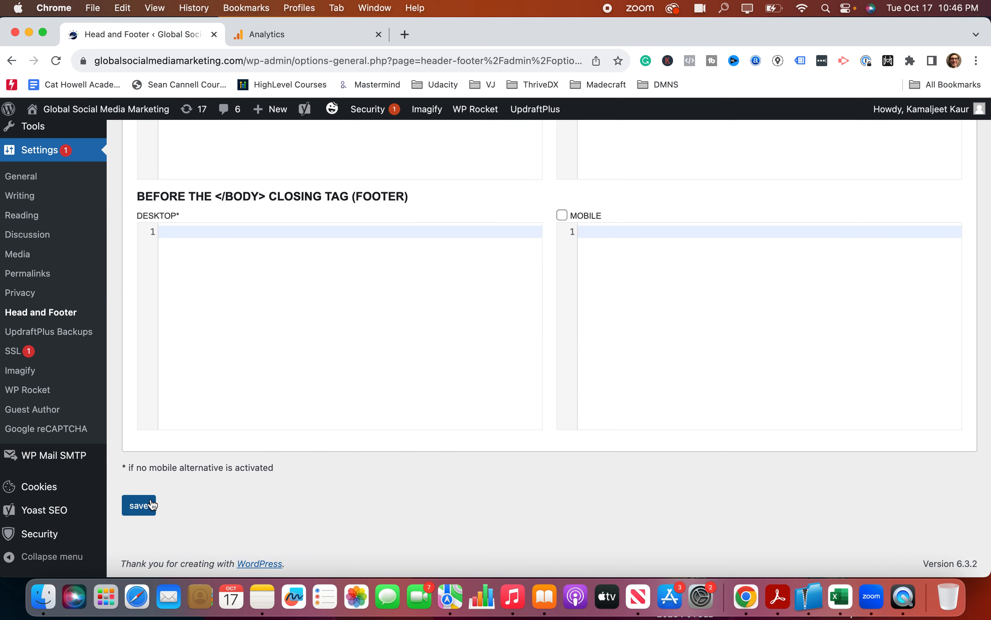
pyautogui.click(56, 62)
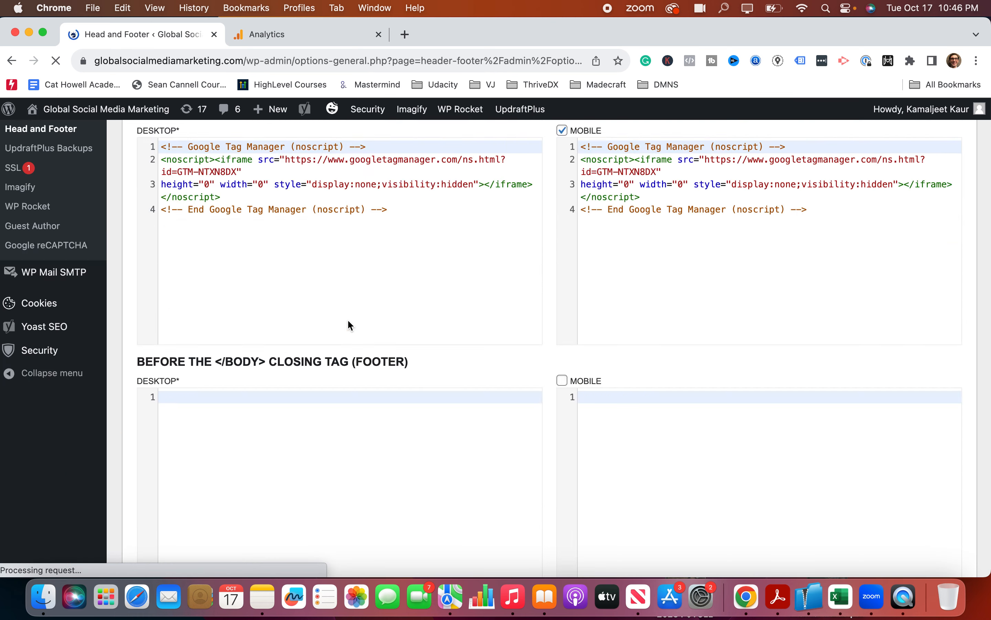
# - Search for Google Tag Manager in a new browser tab and switch to the globalsocialmediamarketing.com Google account
pyautogui.hotkey('ctrl', 'Tab')
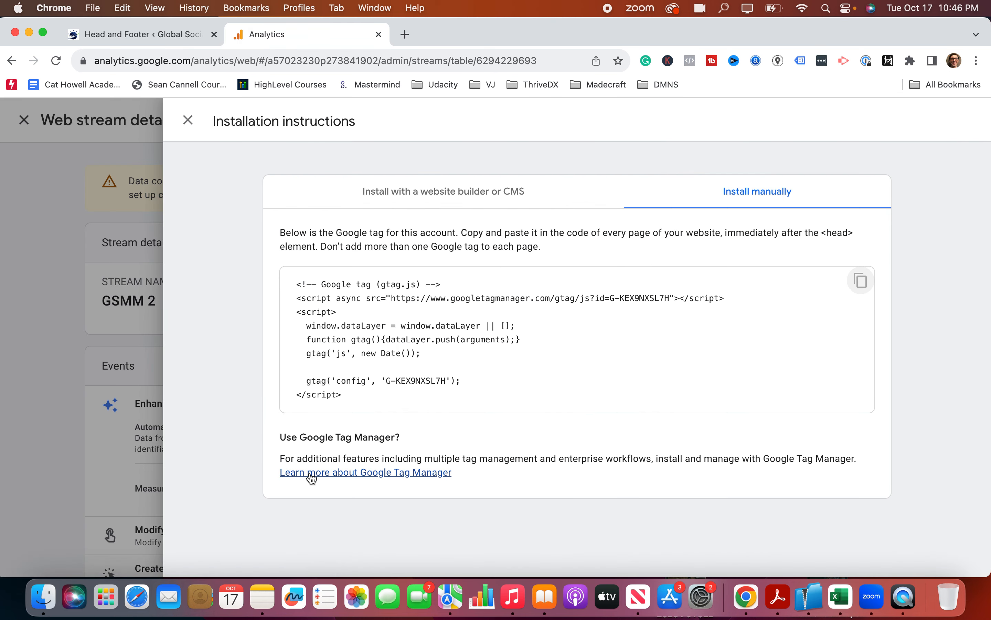
pyautogui.click(405, 35)
pyautogui.write('GO')
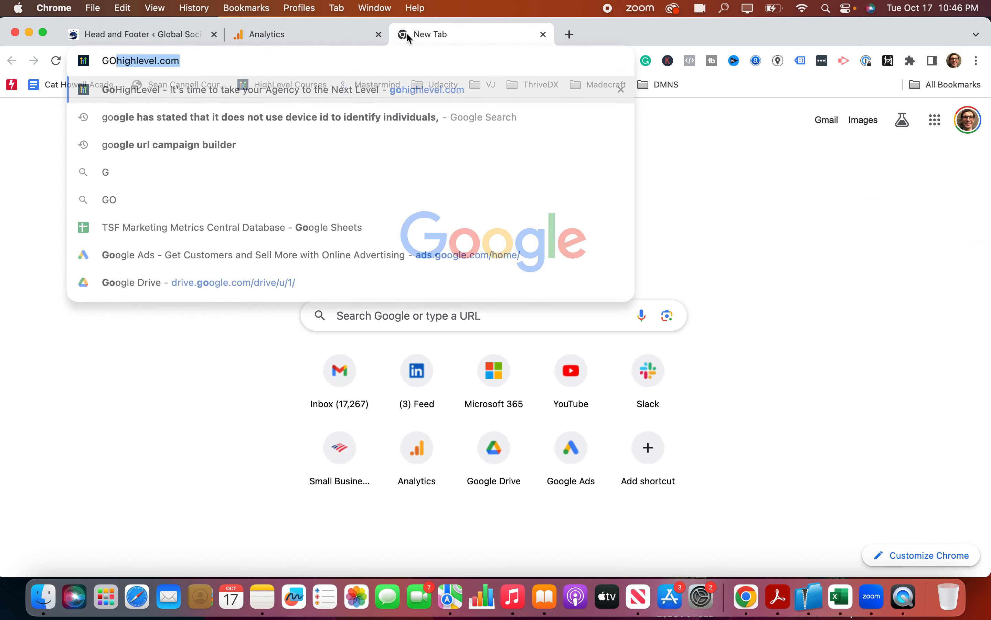
pyautogui.write('OGLE TAG MANAGER')
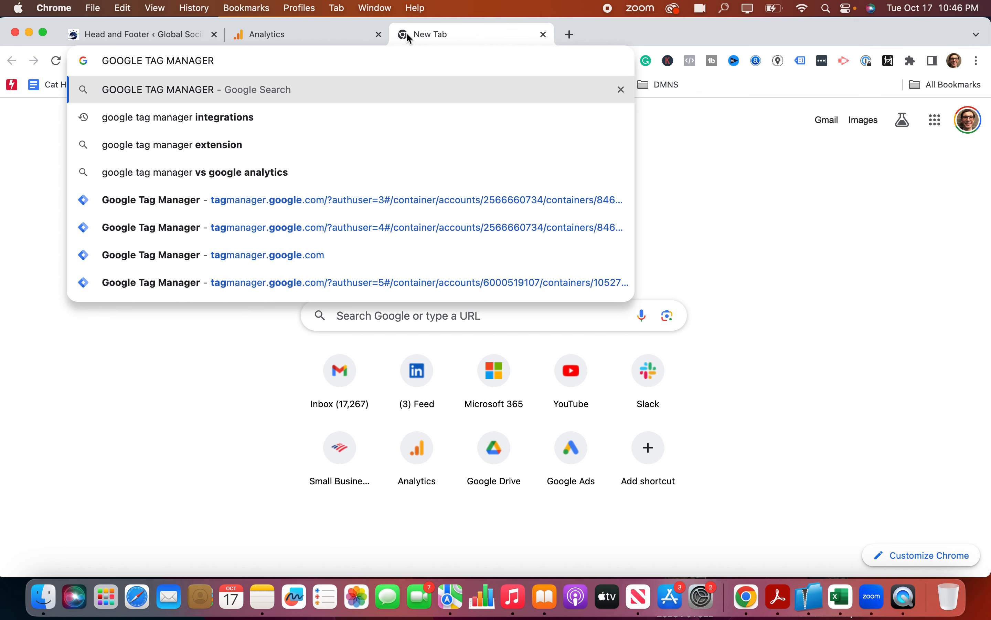
pyautogui.press('Return')
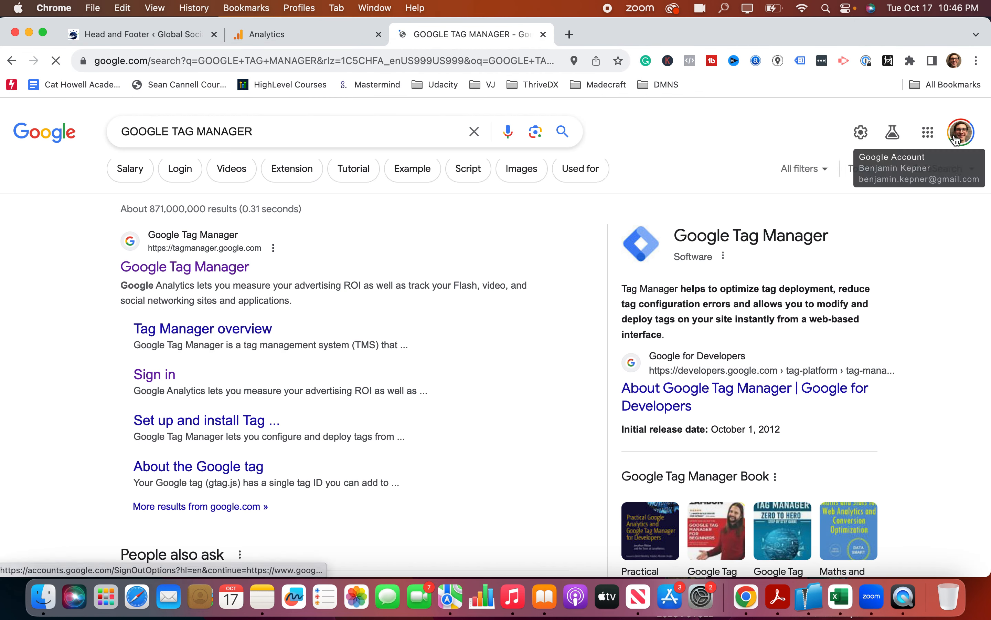
pyautogui.click(957, 138)
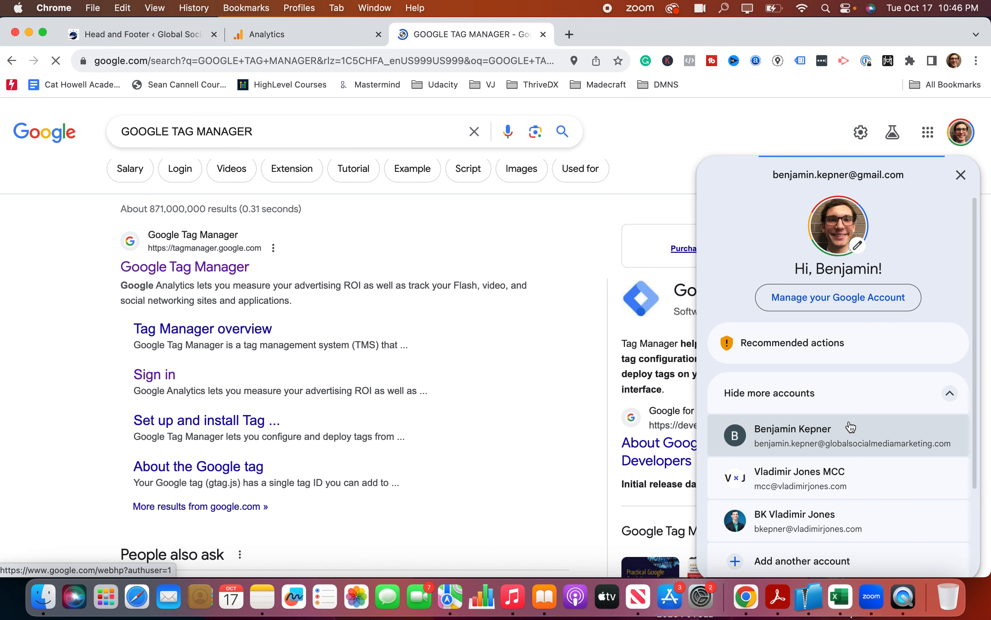
pyautogui.click(850, 430)
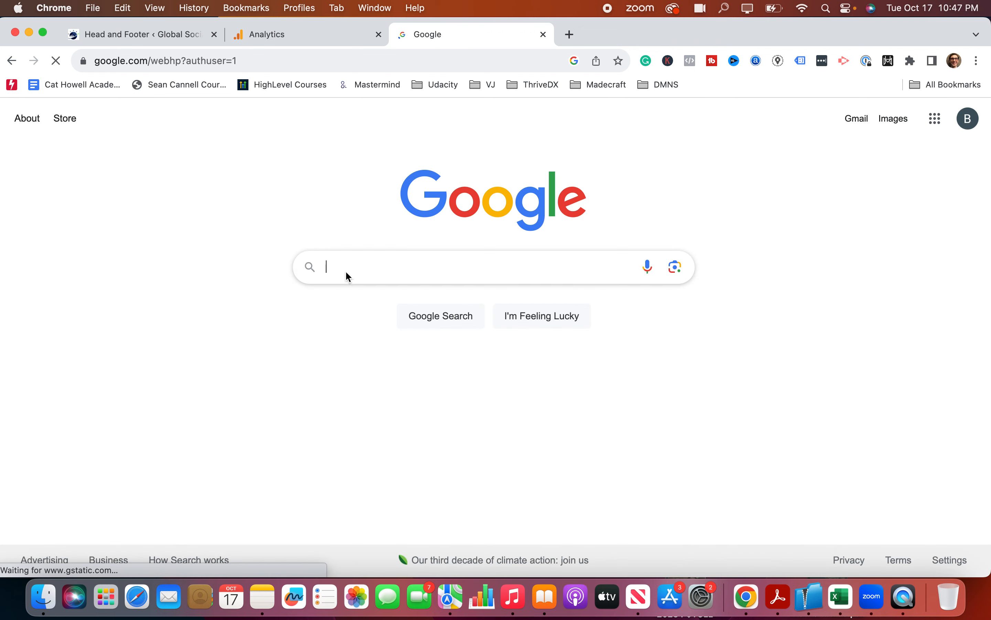
pyautogui.write('GOOGLE TAG MANAGER')
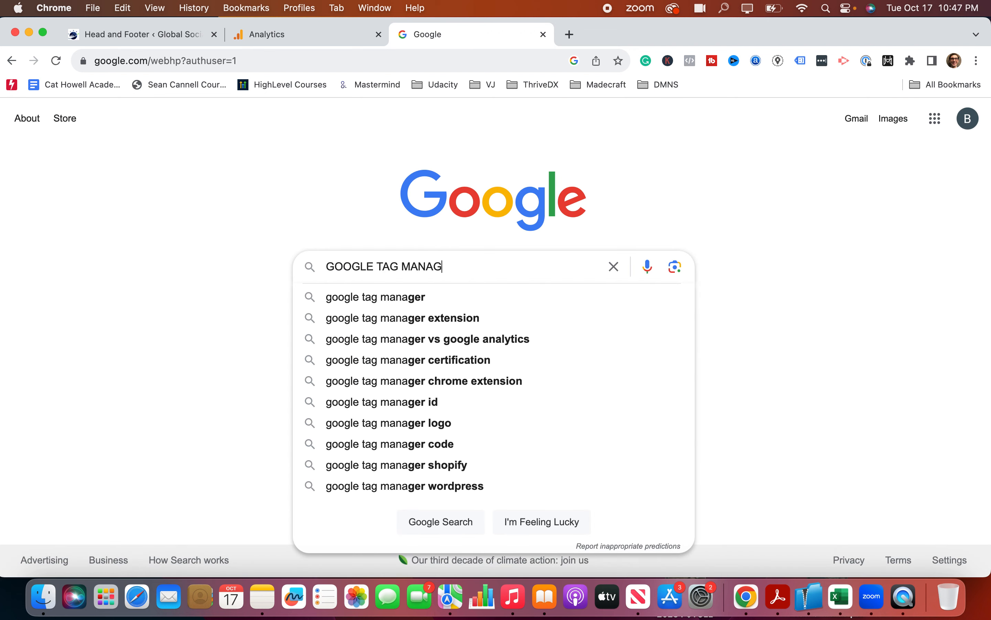
pyautogui.press('Return')
pyautogui.click(180, 265)
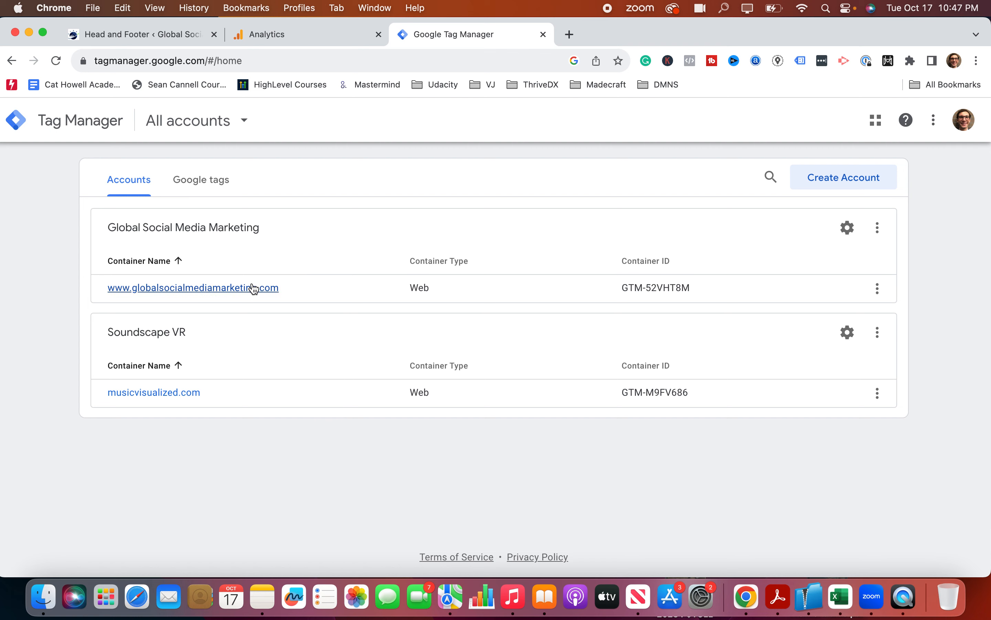
pyautogui.click(252, 288)
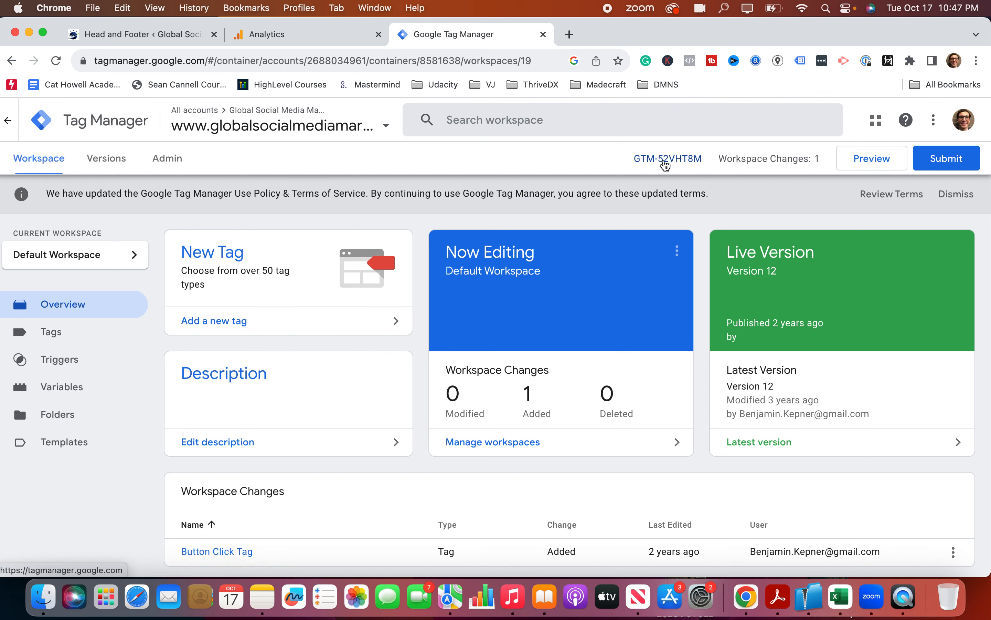
# - Bring up the container's installation code, copy the <head> snippet and return to the WordPress Head and Footer settings
pyautogui.click(666, 164)
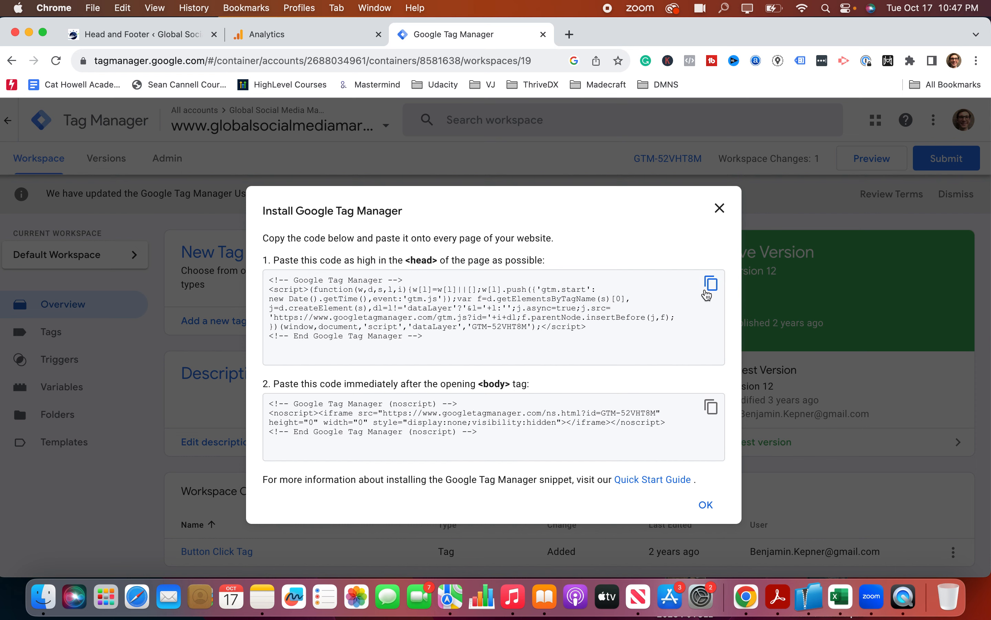
pyautogui.click(709, 288)
pyautogui.click(139, 34)
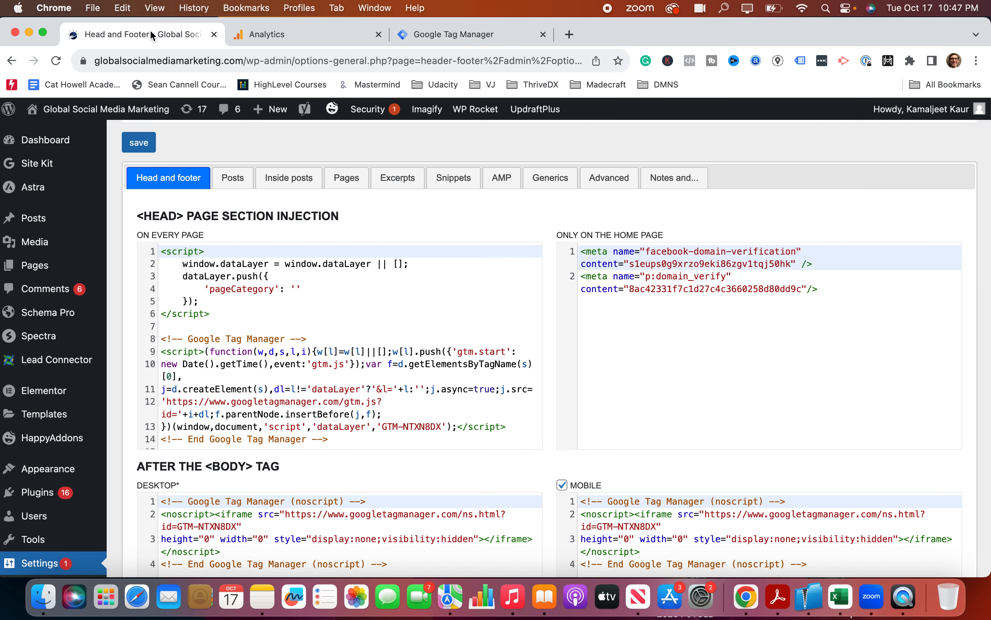
# - Paste the Google Tag Manager head snippet on a new line at the end of the every-page <HEAD> section code
pyautogui.scroll(1, 241, 315)
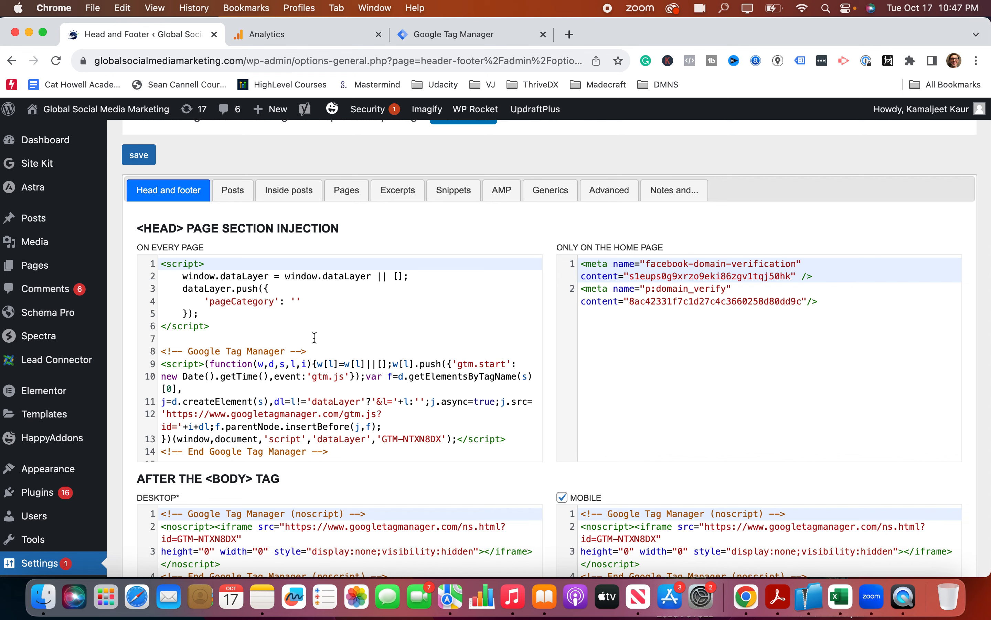
pyautogui.scroll(-10, 318, 348)
pyautogui.click(197, 451)
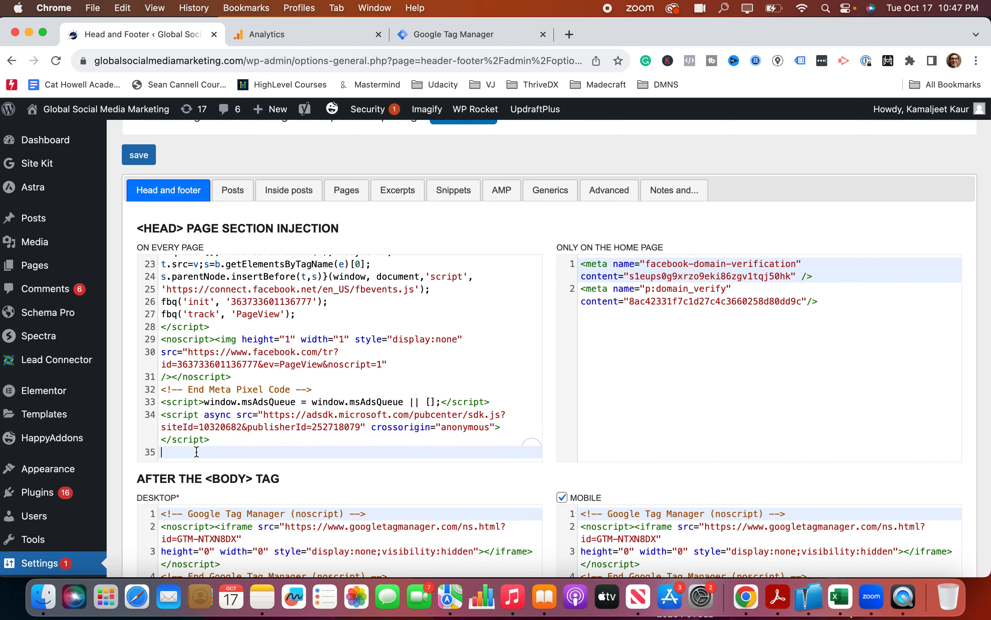
pyautogui.press('Return')
pyautogui.press('super+v')
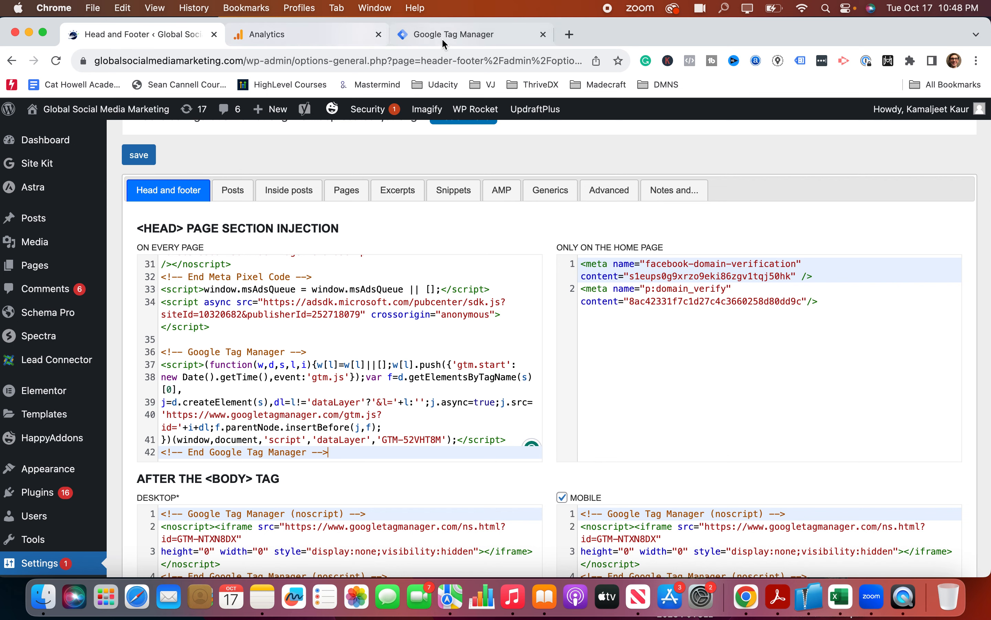
# - Copy the container's <body> noscript snippet and paste it below the existing desktop code in the AFTER THE <BODY> TAG section
pyautogui.click(453, 34)
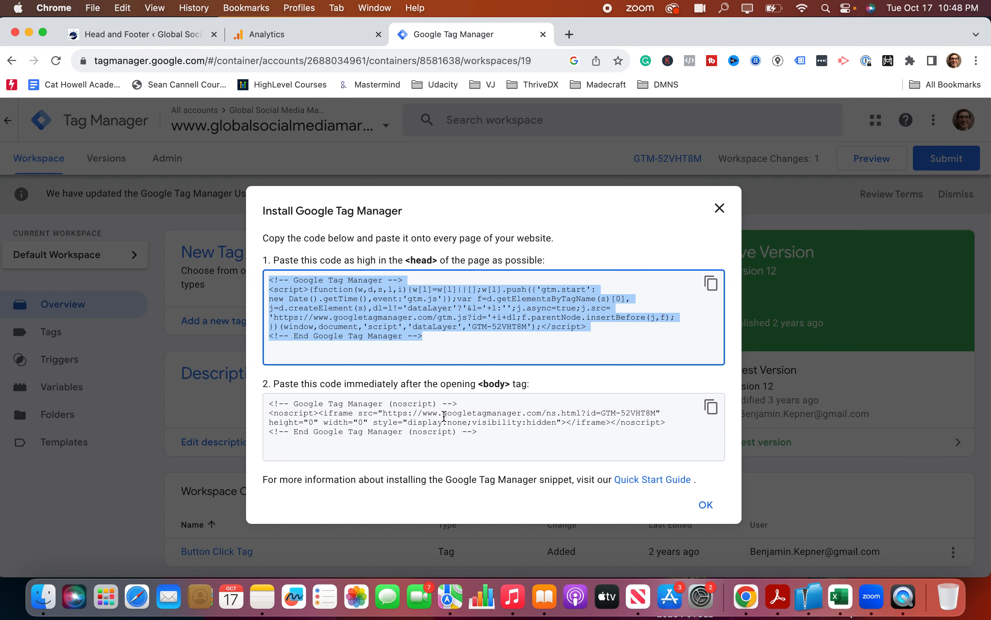
pyautogui.click(712, 407)
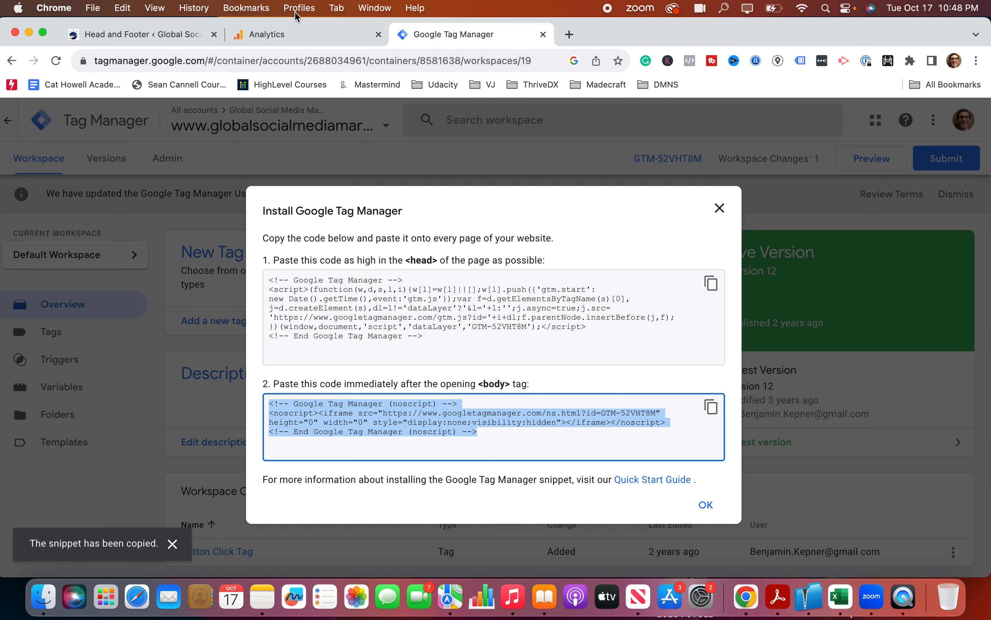
pyautogui.click(113, 33)
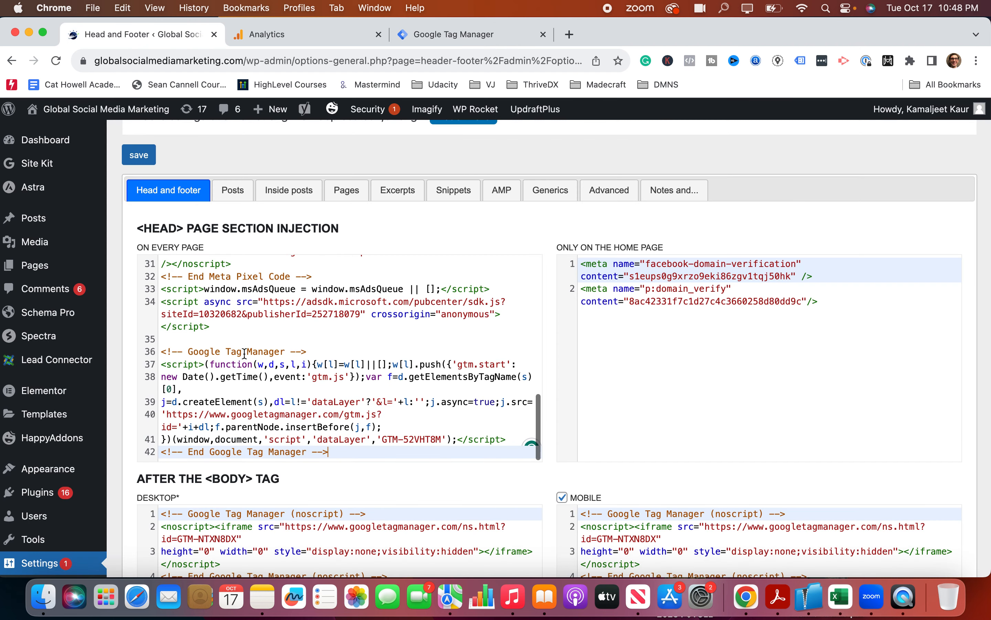
pyautogui.scroll(-5, 280, 389)
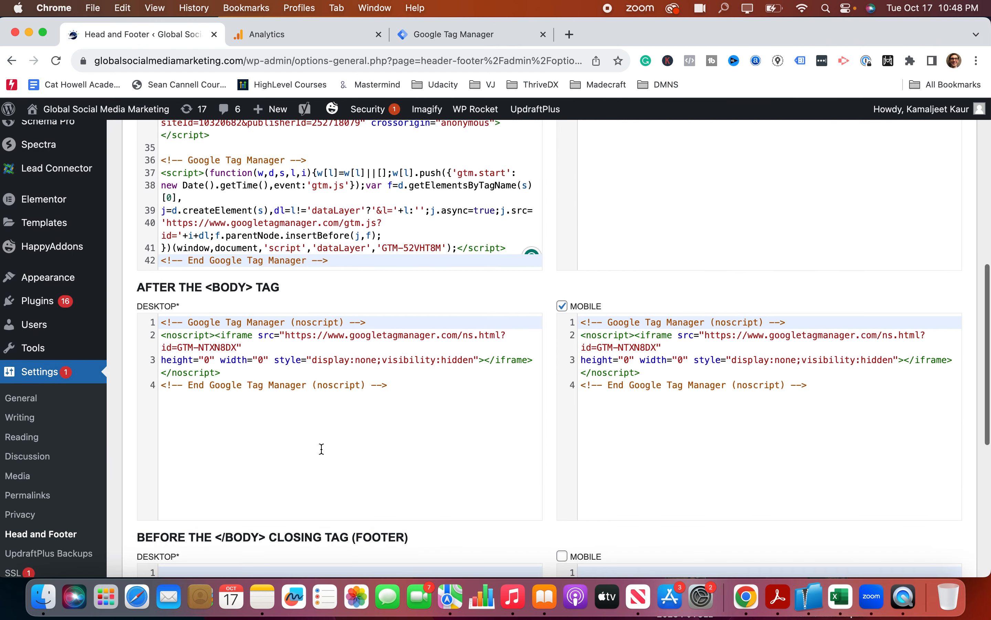
pyautogui.click(397, 384)
pyautogui.press('Return')
pyautogui.press('Return')
pyautogui.press('super+v')
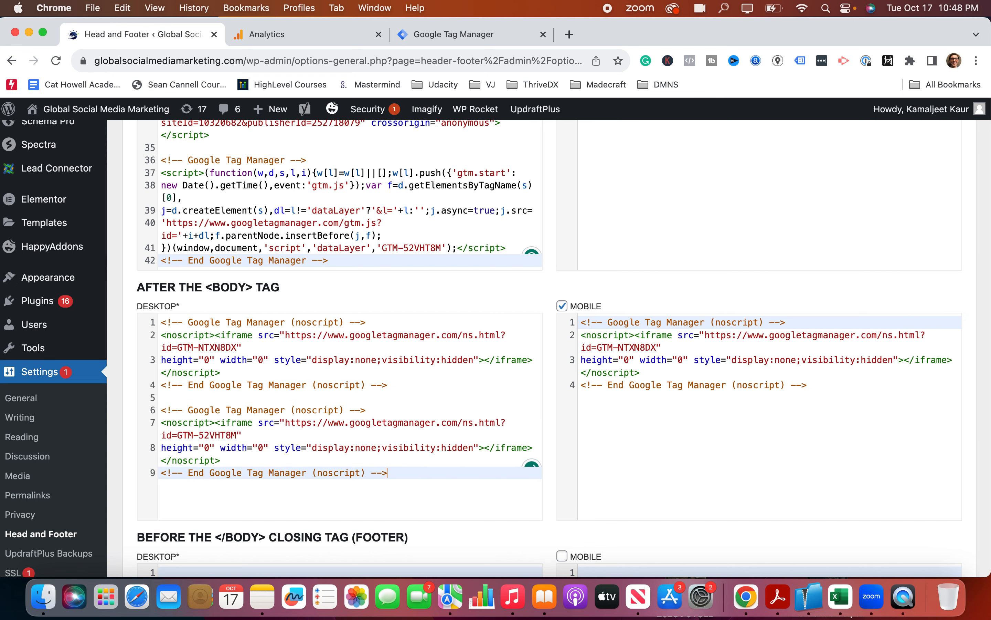
# - Delete the pasted Google Tag Manager noscript snippet from the desktop code in the AFTER THE <BODY> TAG section
pyautogui.moveTo(162, 398); pyautogui.dragTo(387, 486)
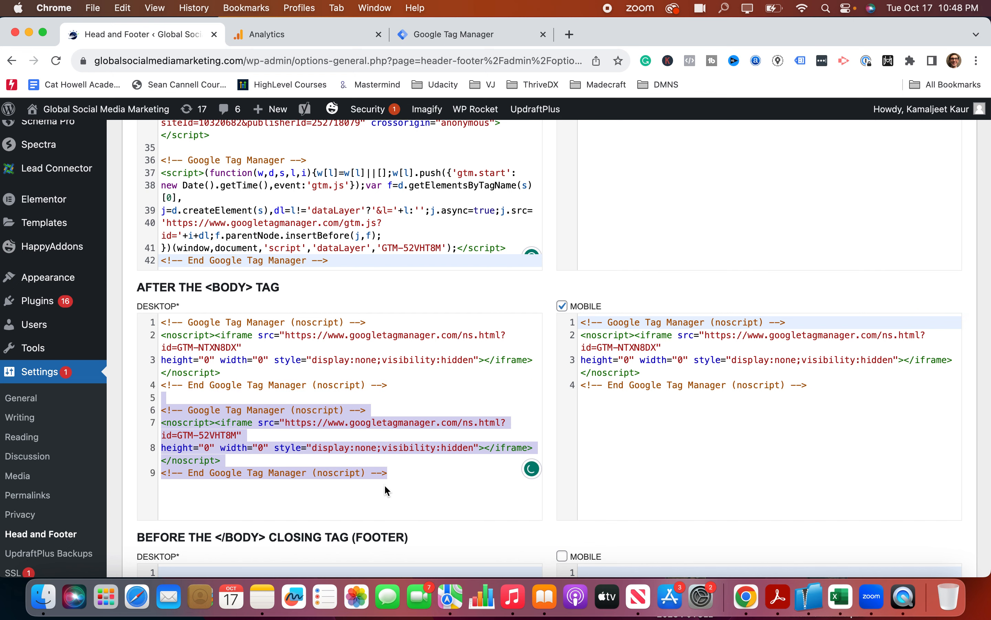
pyautogui.press('BackSpace')
pyautogui.scroll(4, 435, 435)
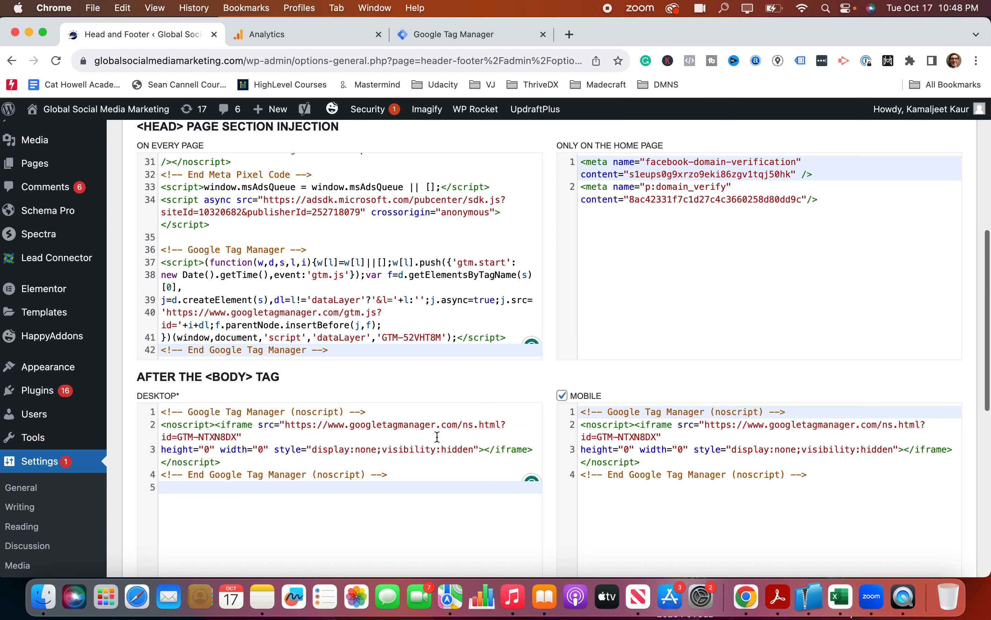
# - Delete the pasted Google Tag Manager snippet from the every-page <HEAD> section code and reload the Head and Footer settings page
pyautogui.moveTo(179, 237); pyautogui.dragTo(400, 375)
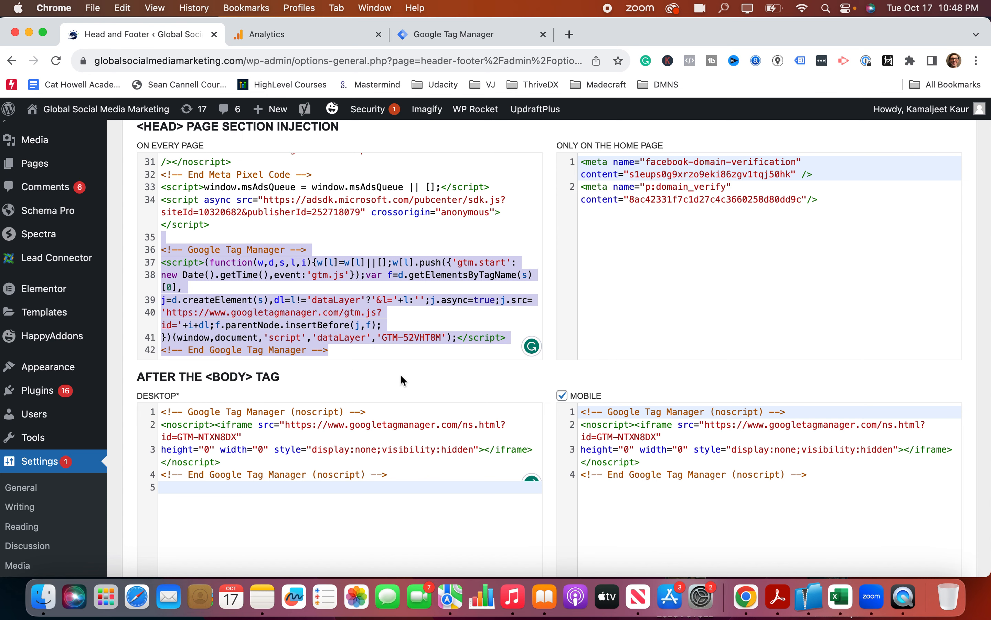
pyautogui.press('BackSpace')
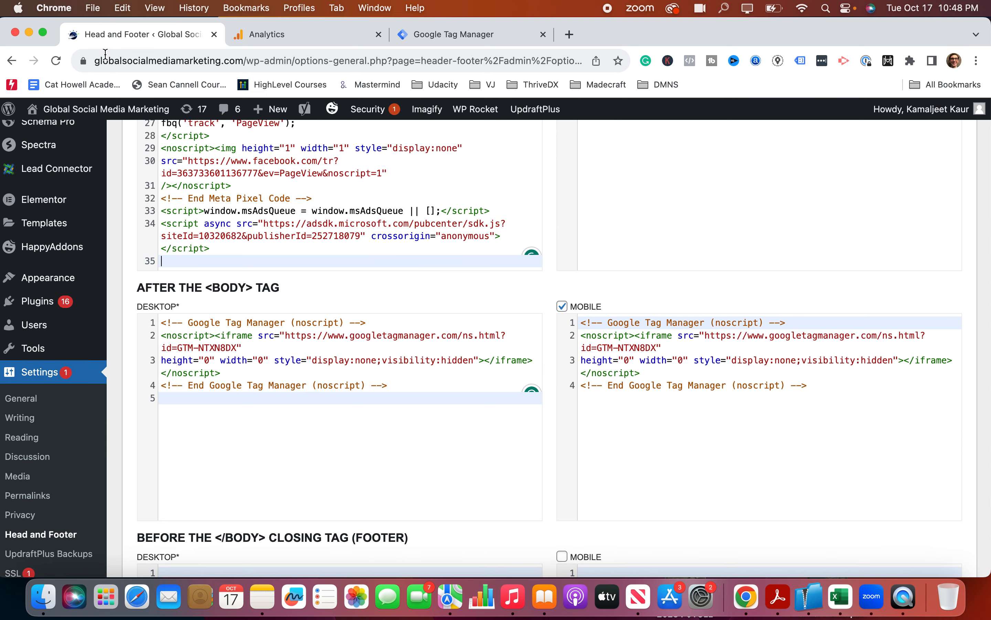
pyautogui.click(57, 61)
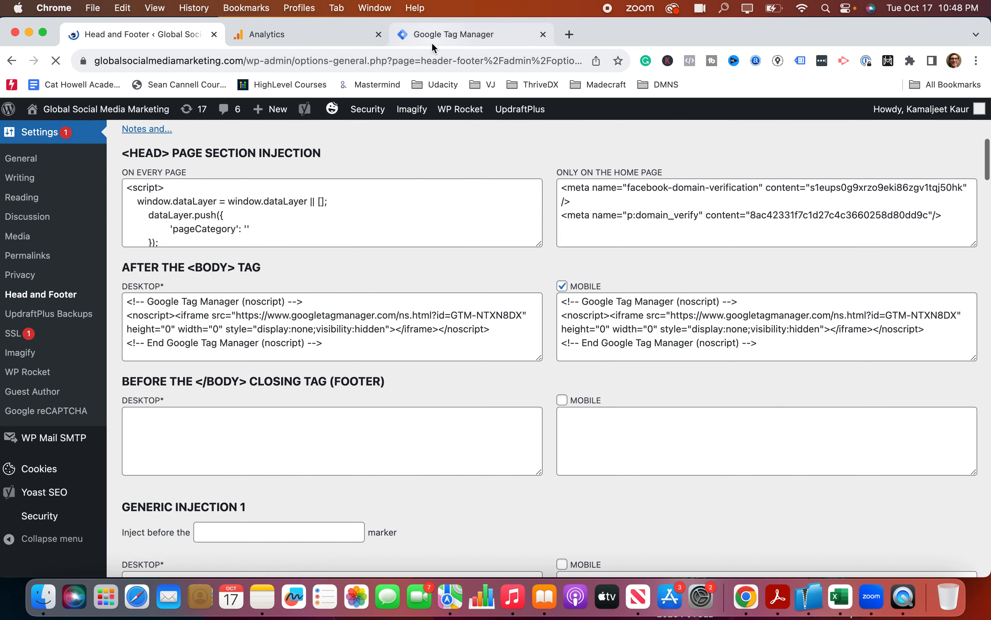
# - Switch to Google Tag Manager, dismiss the installation code, view the container's list of tags and close Tag Manager
pyautogui.click(442, 36)
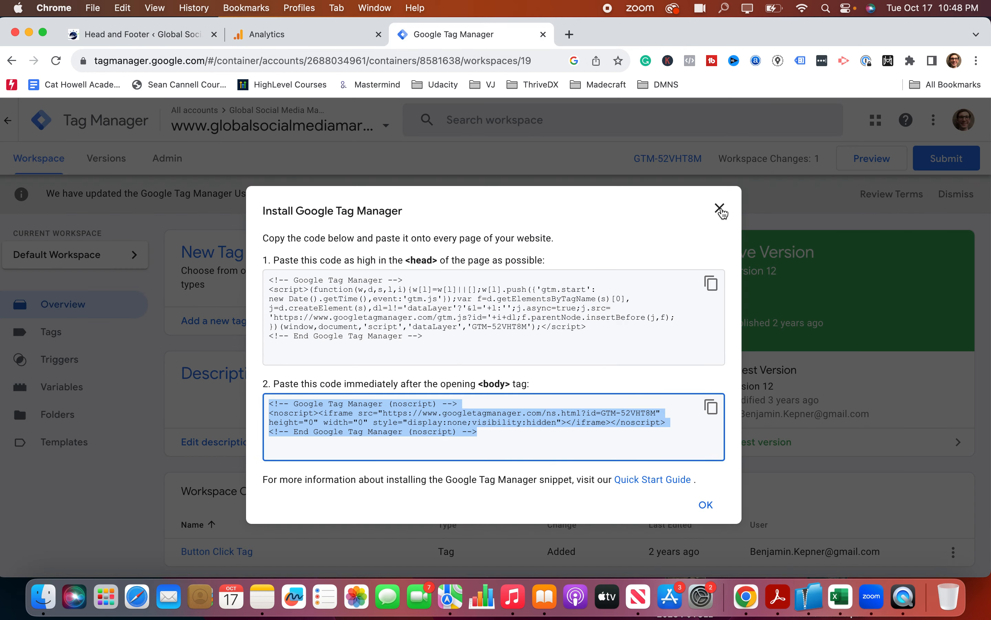
pyautogui.click(719, 208)
pyautogui.click(57, 332)
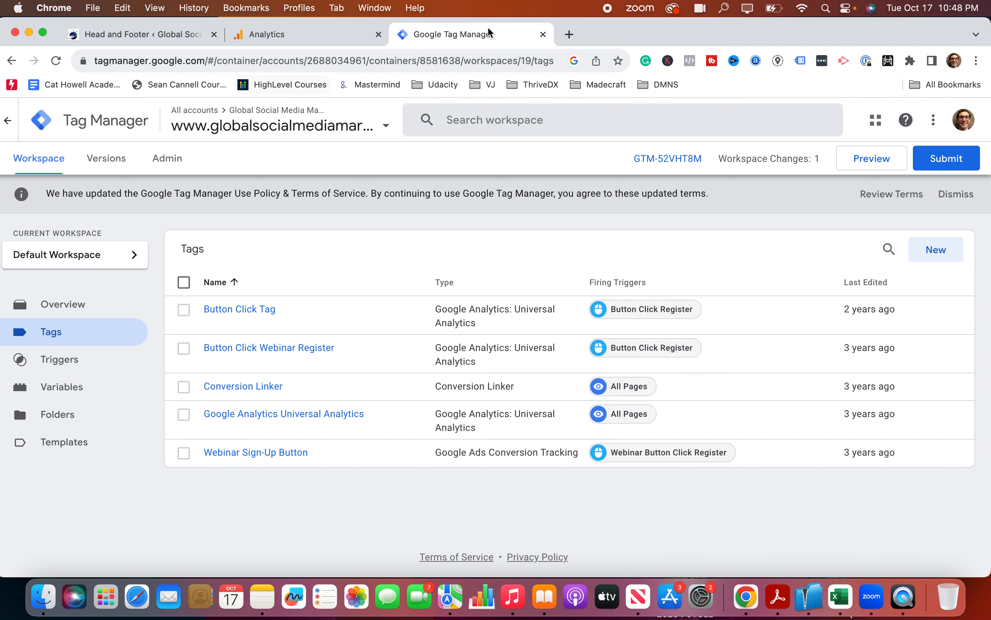
pyautogui.click(544, 35)
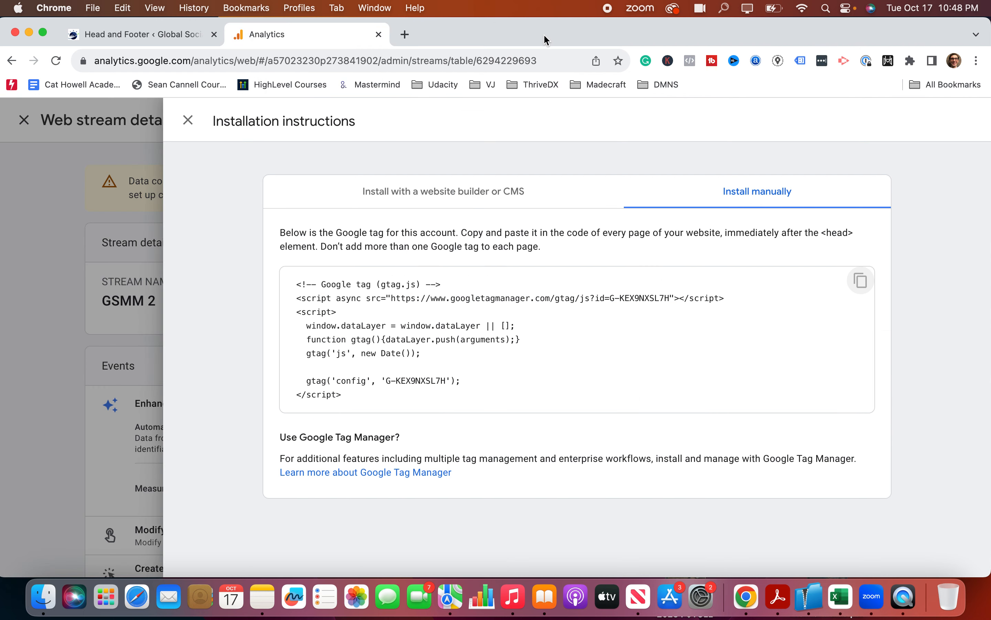
# - Return to the web stream details and reopen the Google tag instructions, reviewing the manual and the website builder or CMS installation methods
pyautogui.click(189, 120)
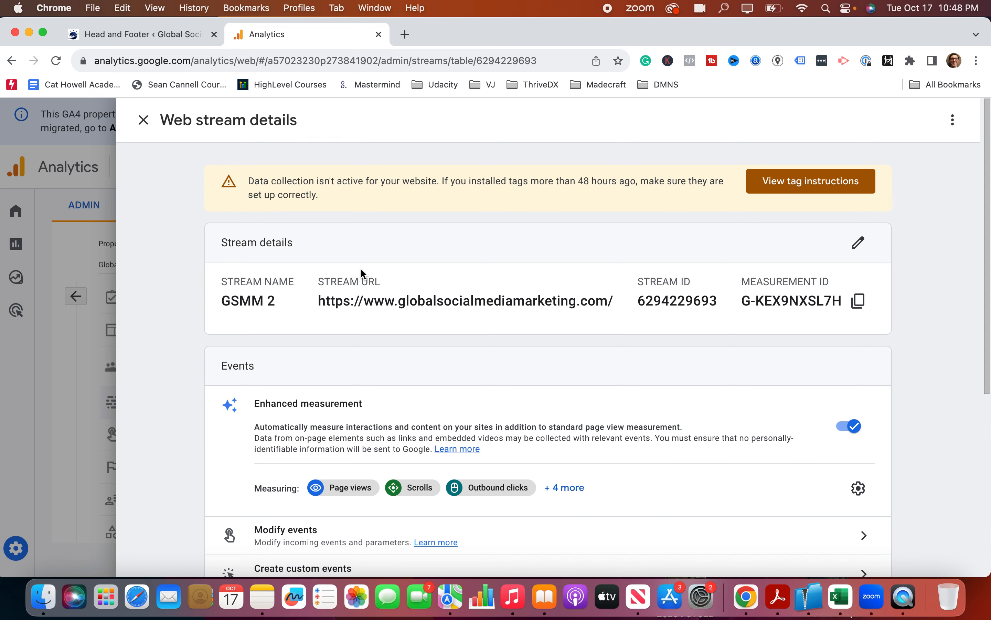
pyautogui.scroll(-7, 519, 332)
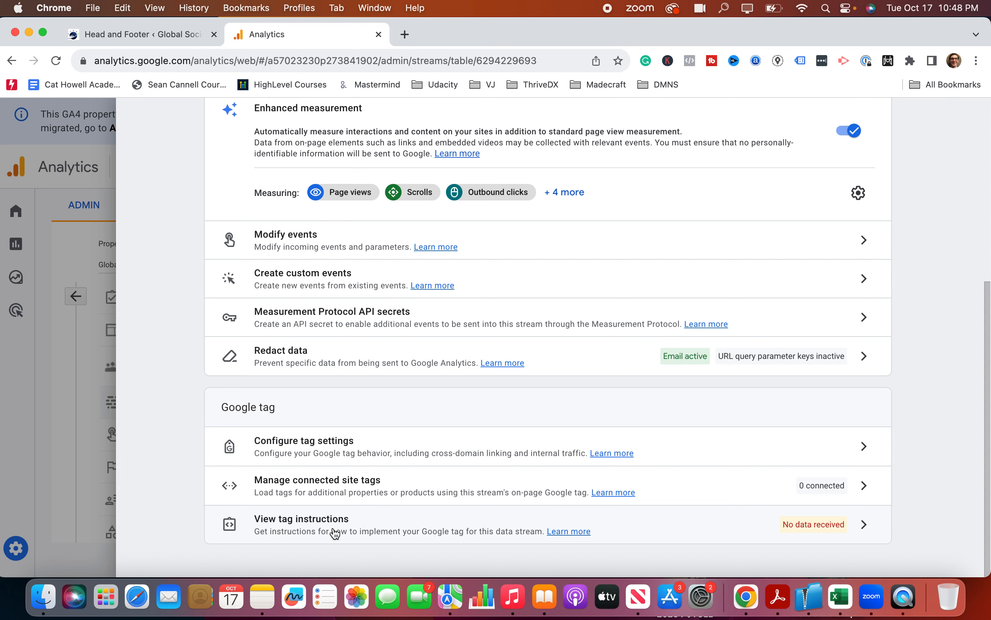
pyautogui.click(377, 527)
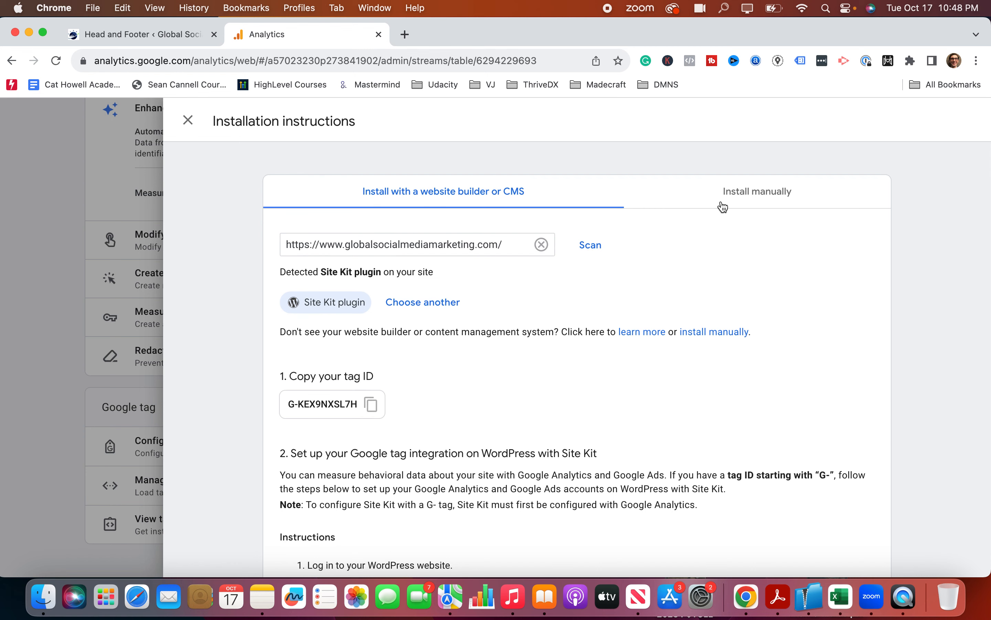
pyautogui.click(739, 192)
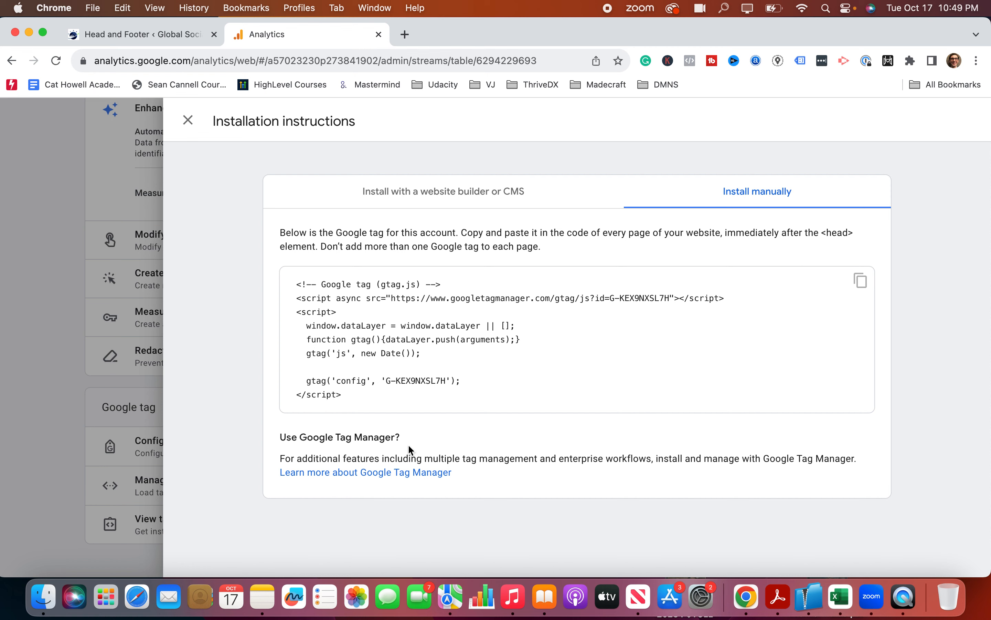
pyautogui.click(450, 199)
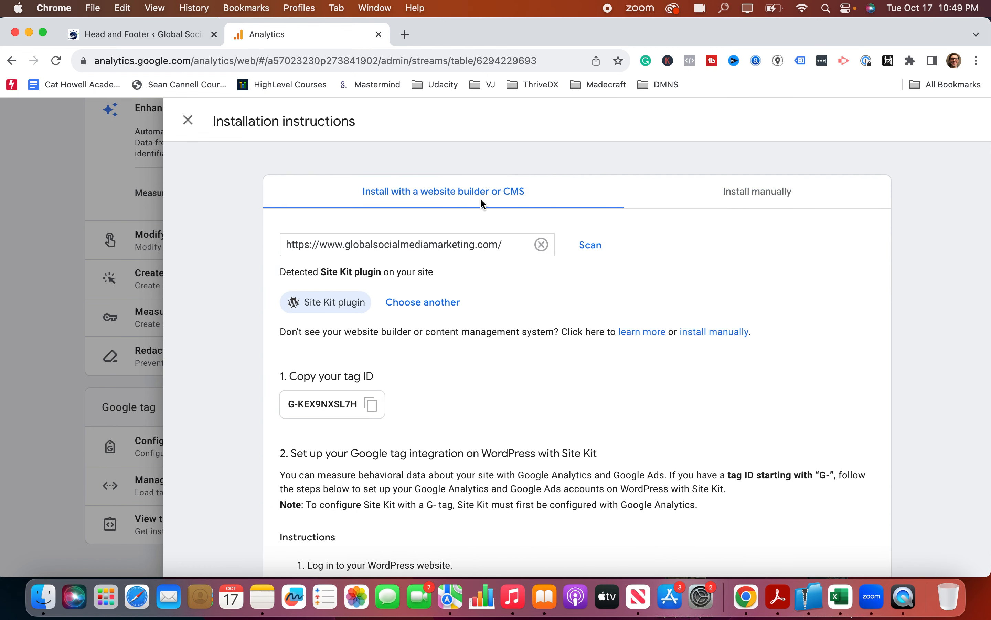